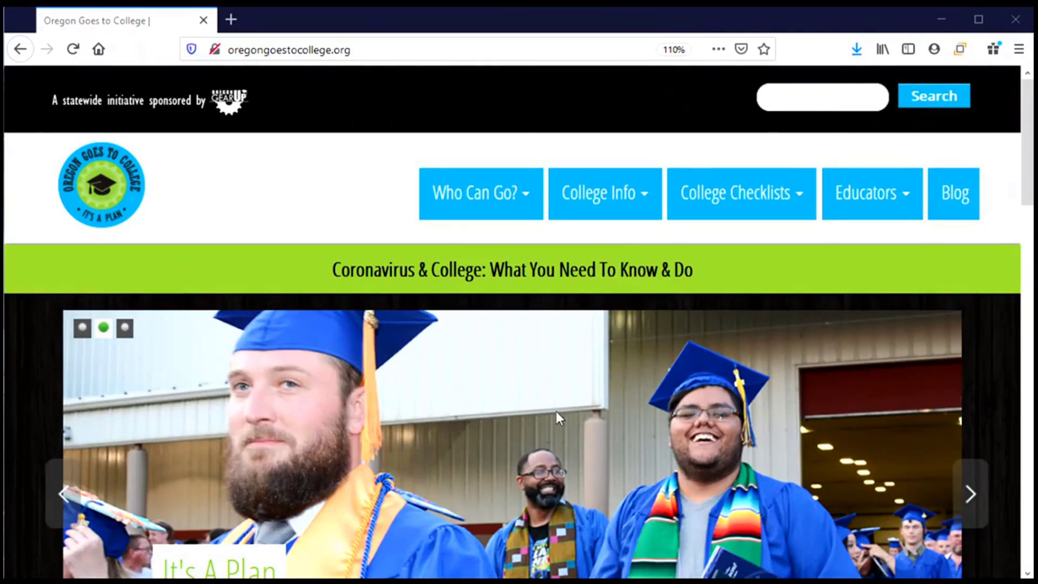
Step: Bring up the College Info menu on the Oregon Goes to College homepage
mouse_move(604, 215)
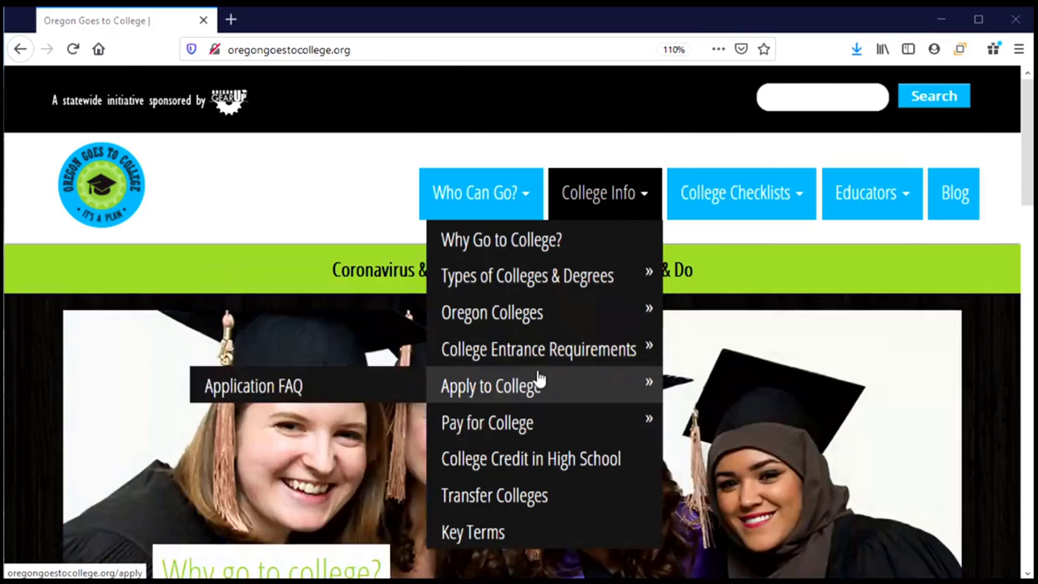
Step: Open Apply to College and scroll the Community Colleges table down to Treasure Valley
click(538, 379)
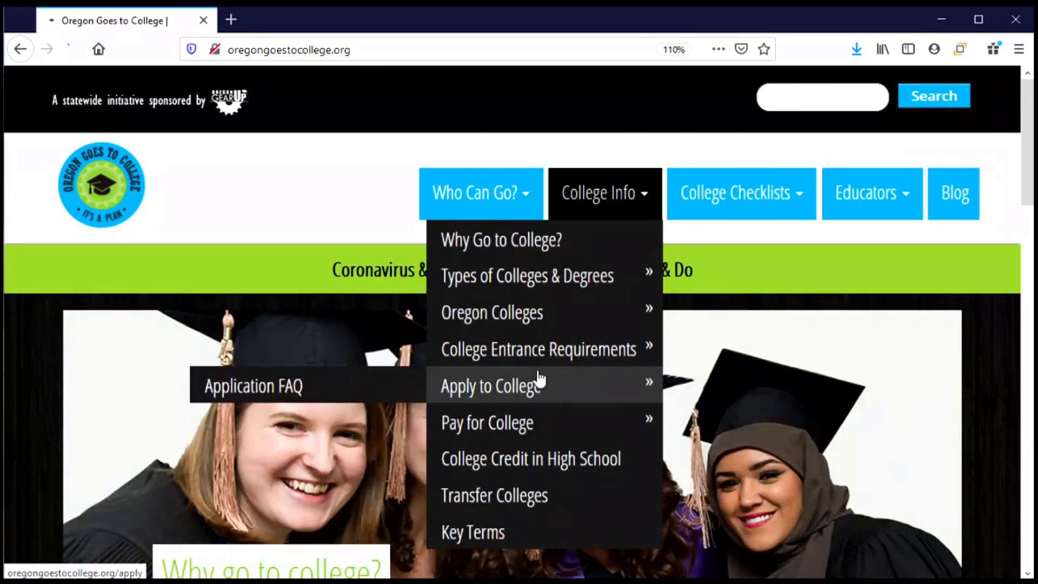
scroll(482, 363, down, 2)
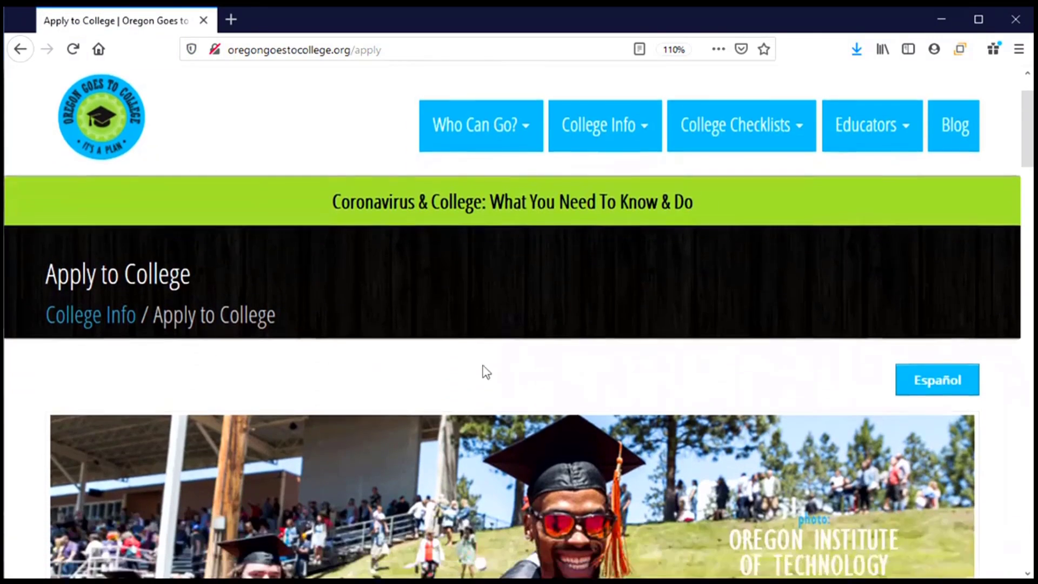
scroll(483, 366, down, 4)
scroll(483, 365, down, 2)
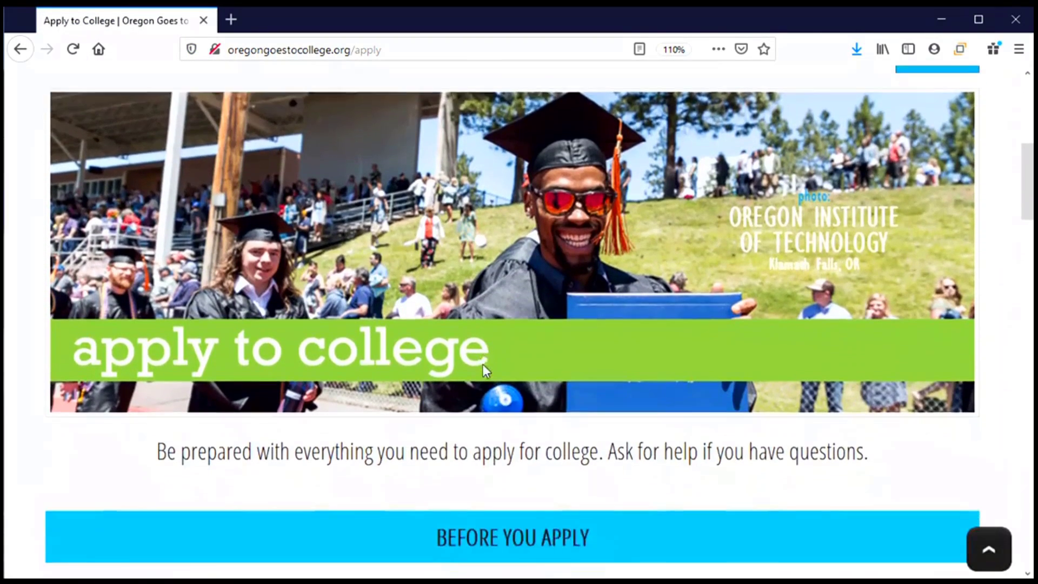
scroll(482, 364, down, 2)
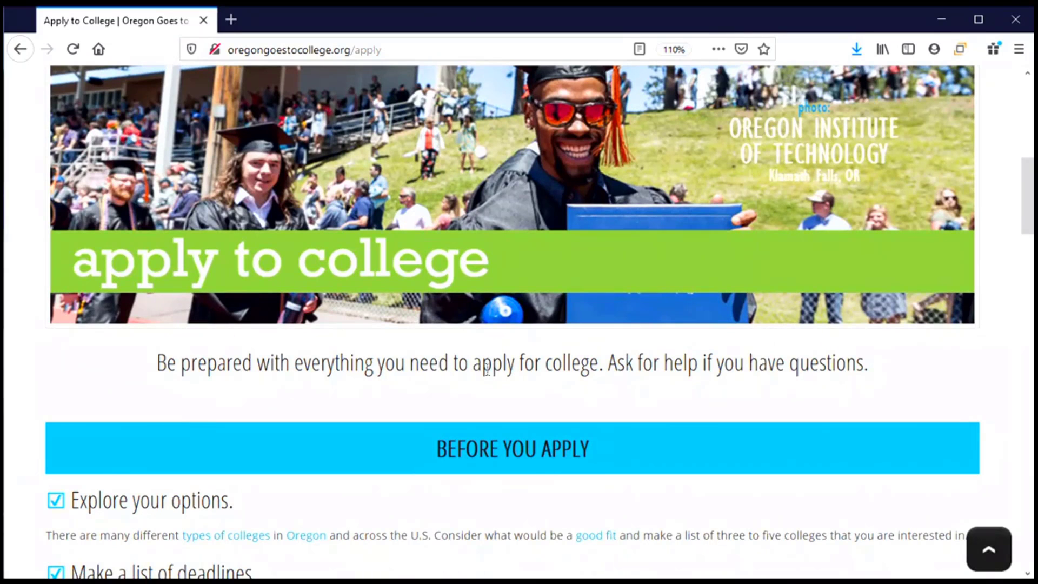
scroll(487, 375, down, 8)
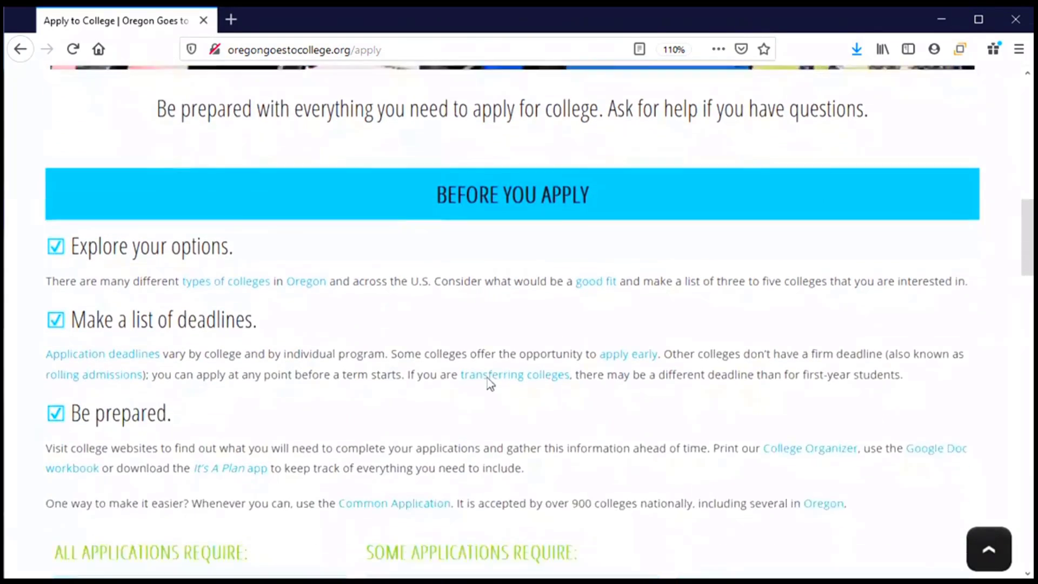
scroll(488, 375, down, 1)
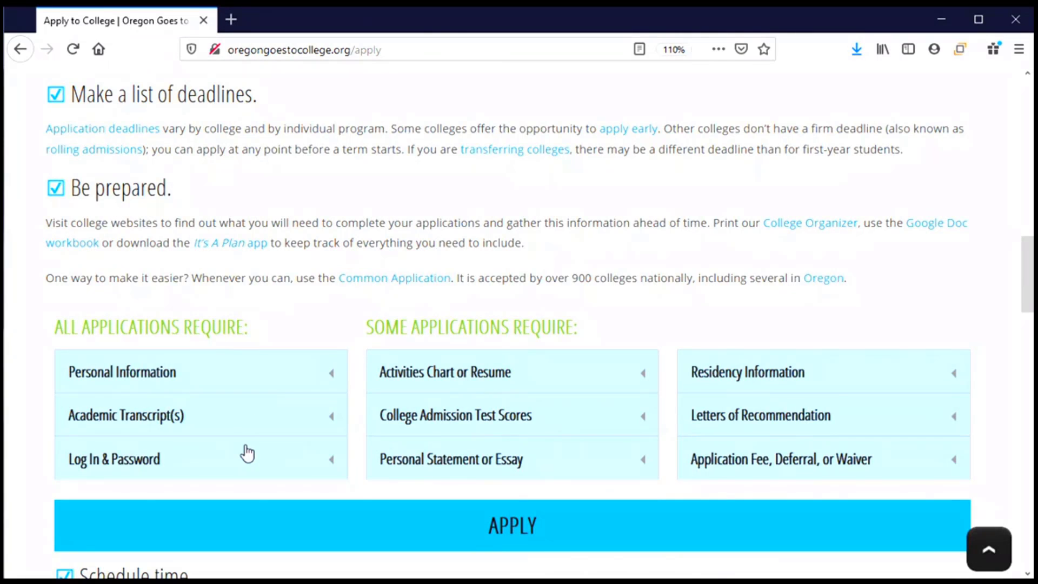
scroll(253, 461, down, 5)
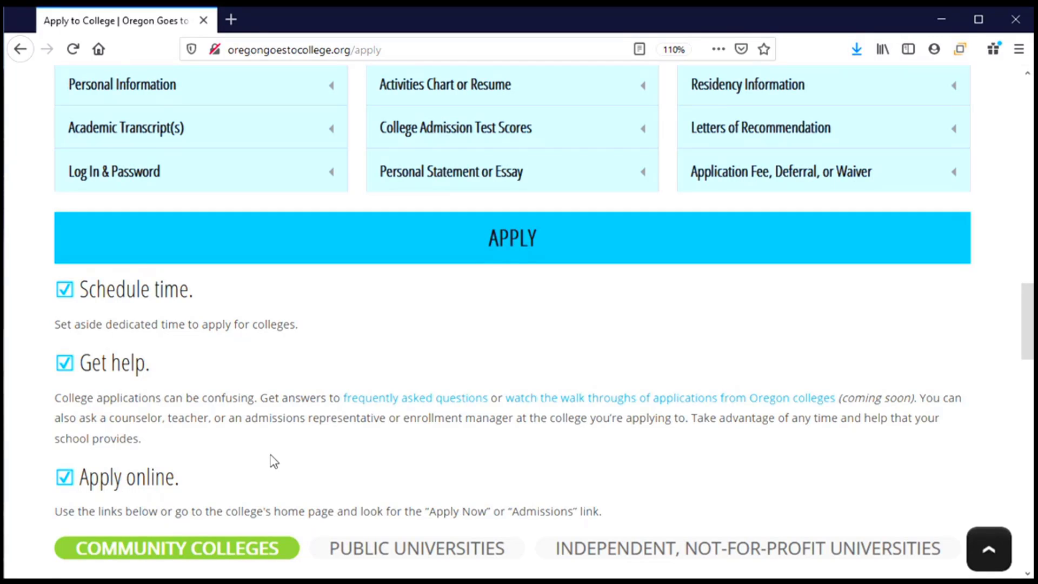
scroll(274, 461, down, 7)
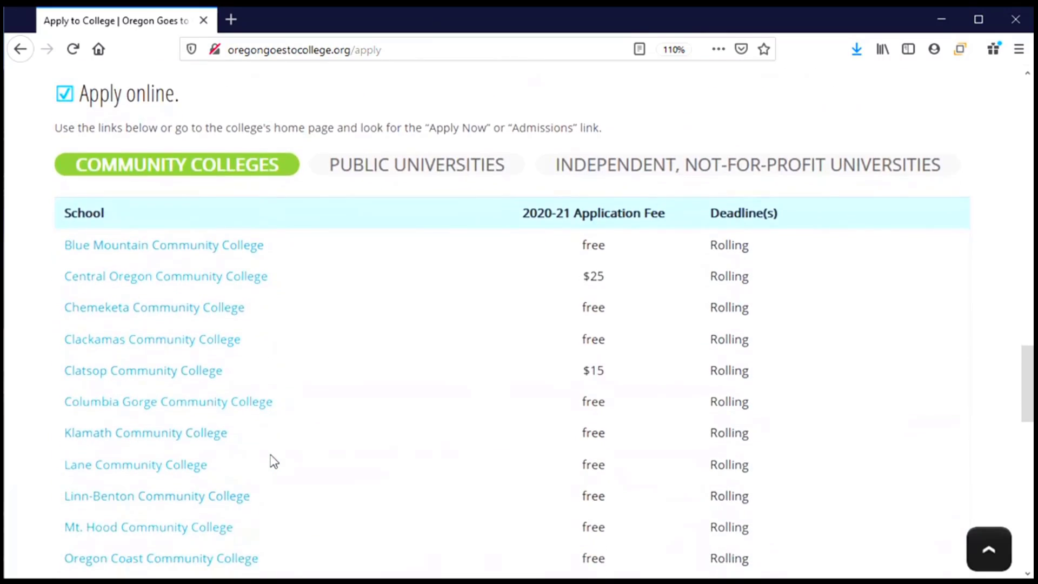
scroll(274, 461, down, 2)
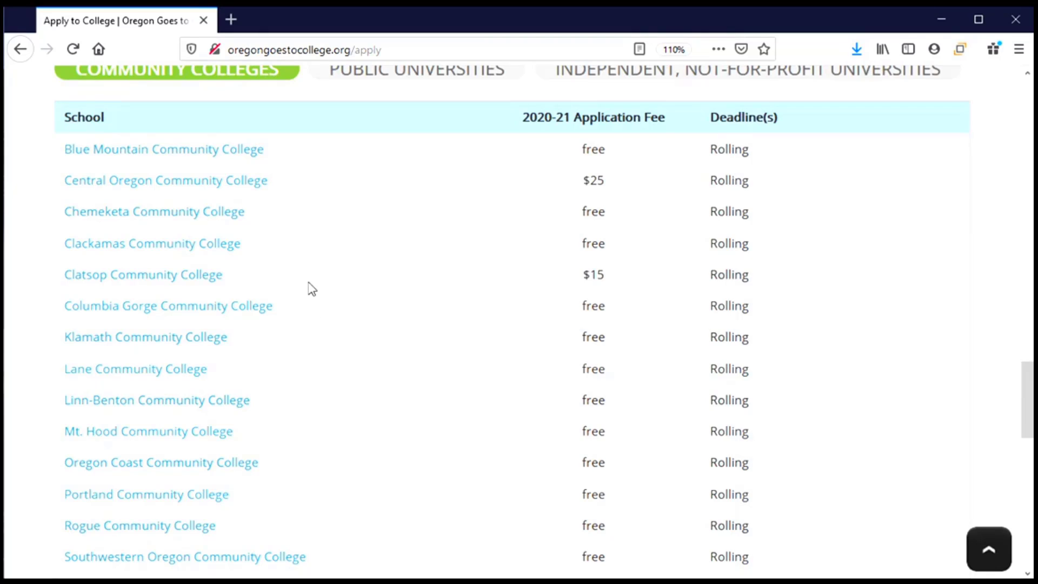
scroll(310, 292, down, 3)
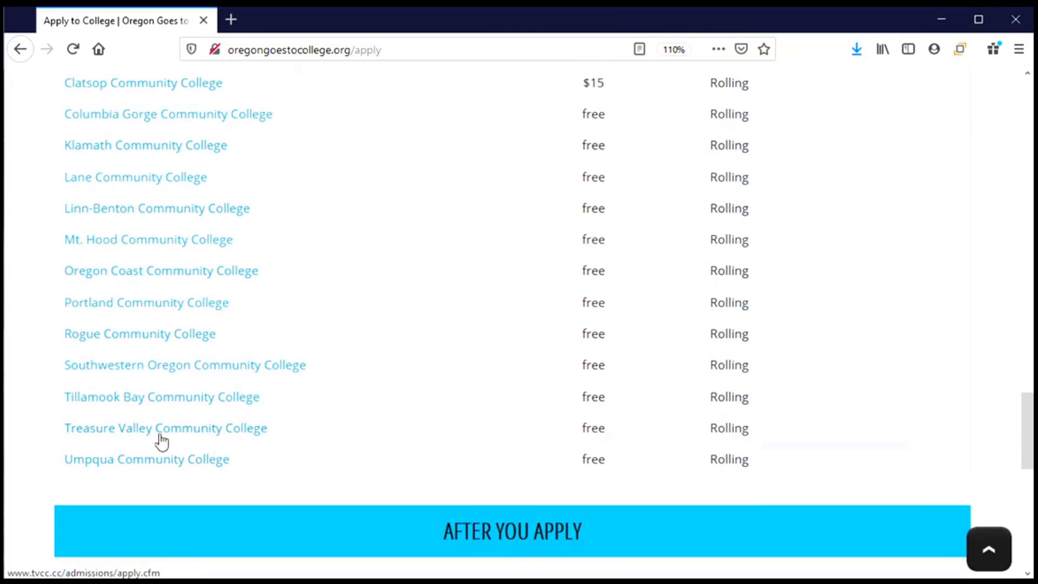
Step: Open Treasure Valley Community College's page and choose Apply Now for First Time College Student
click(121, 429)
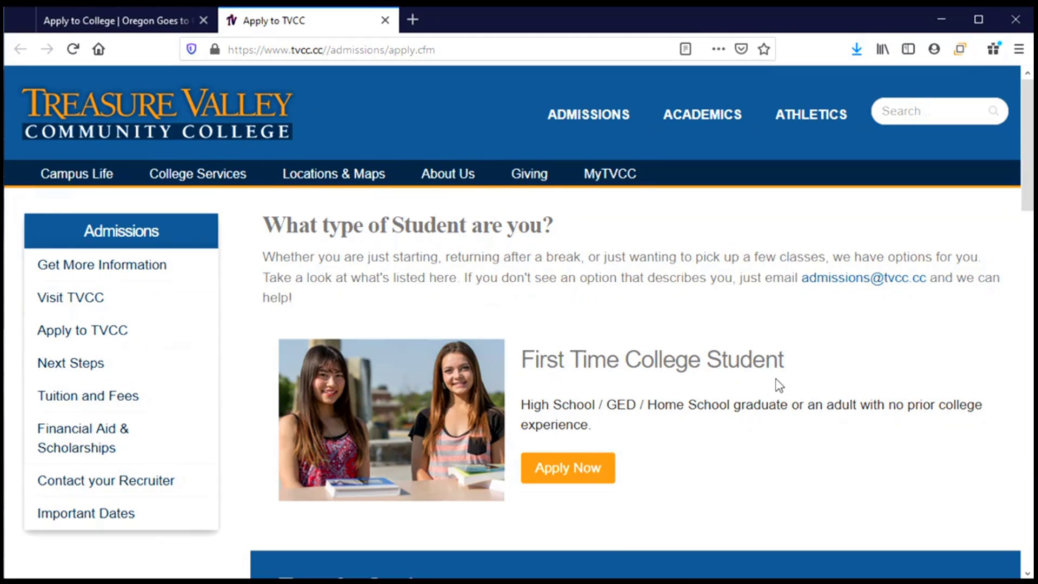
click(565, 475)
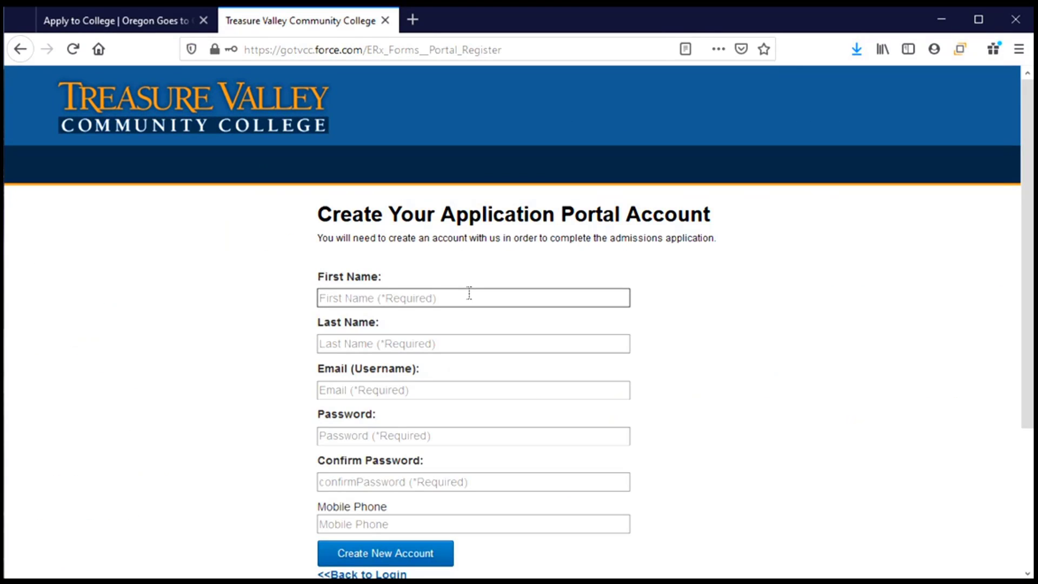
Step: Enter the applicant's first and last name, e-mail, the password twice, and mobile phone number
click(469, 294)
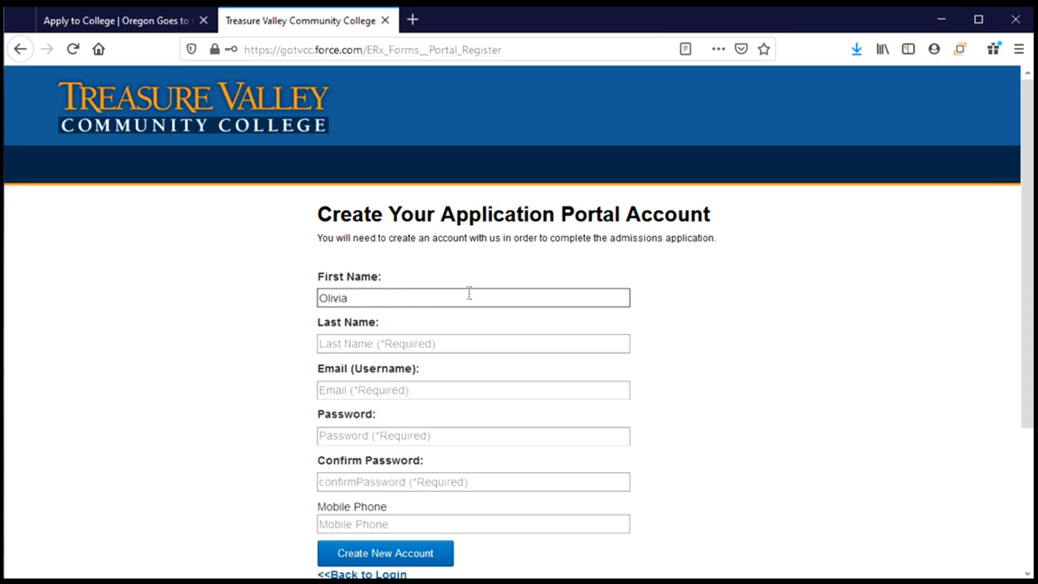
key(Tab)
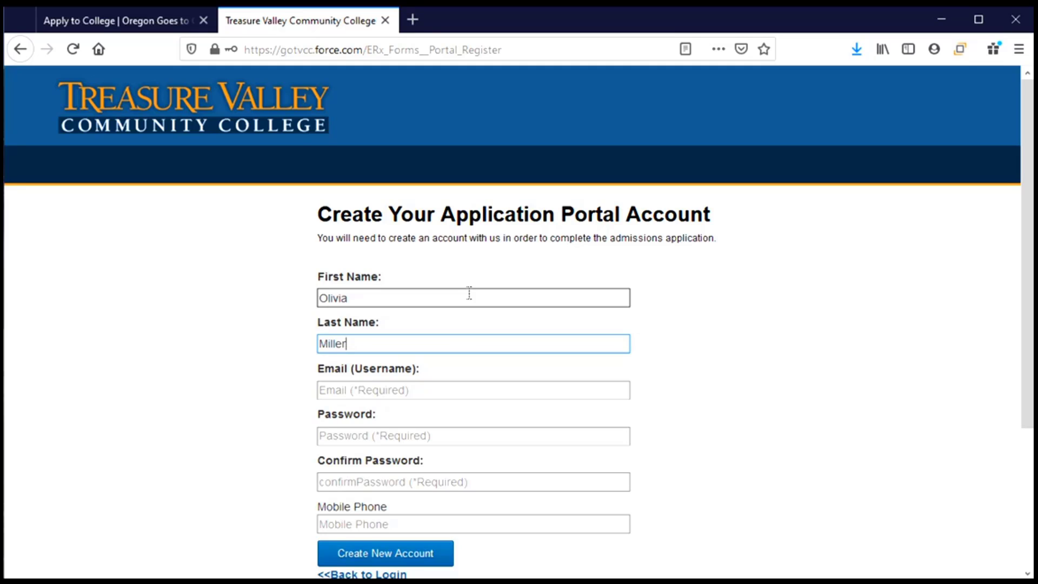
key(Tab)
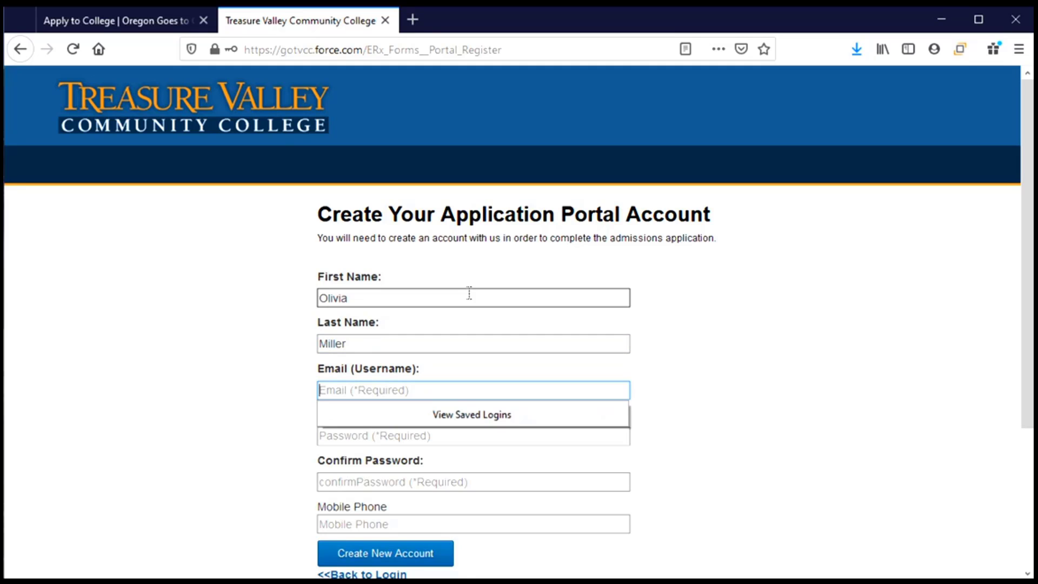
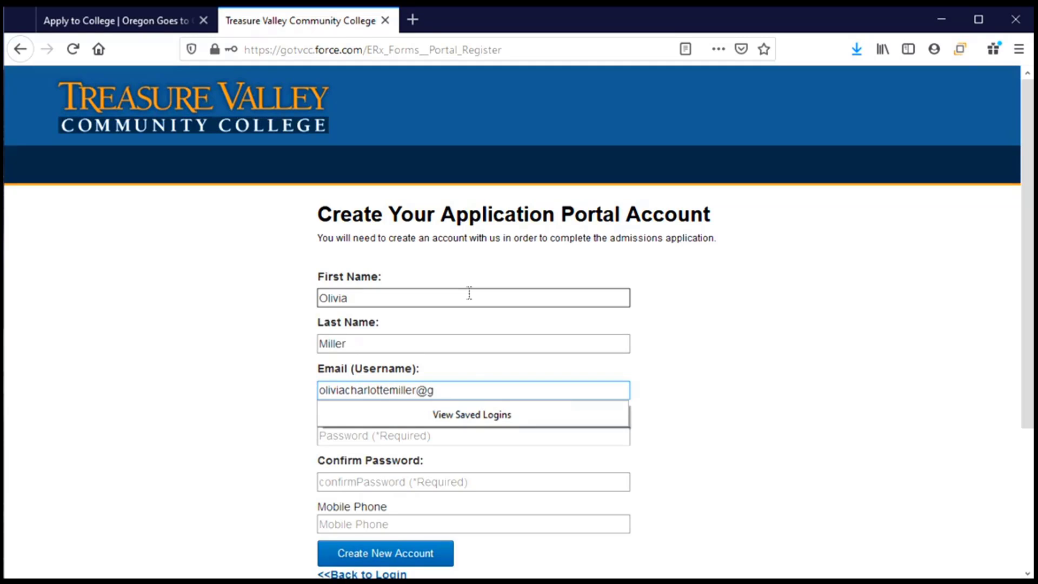
key(Tab)
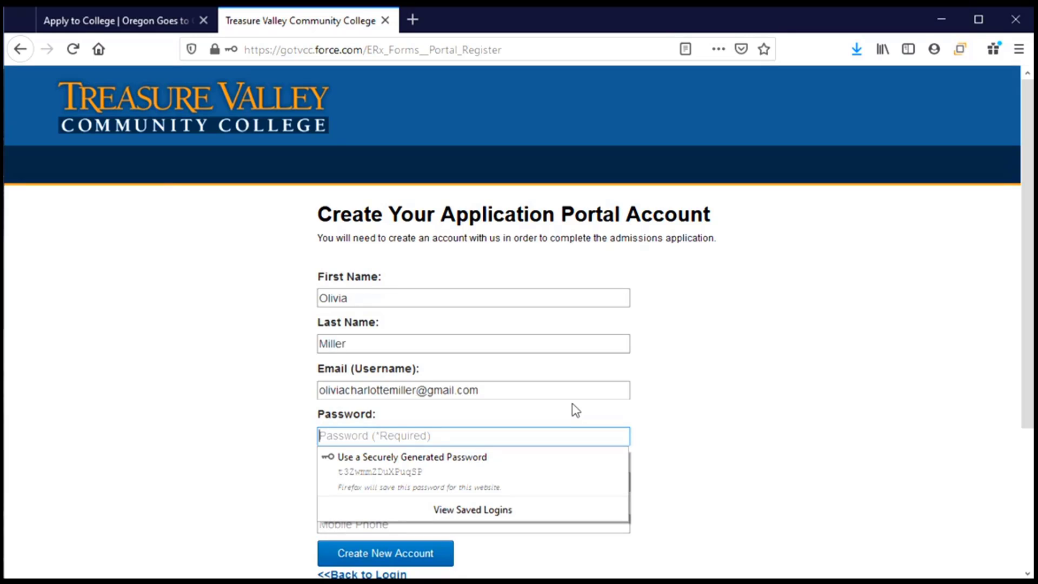
text(****)
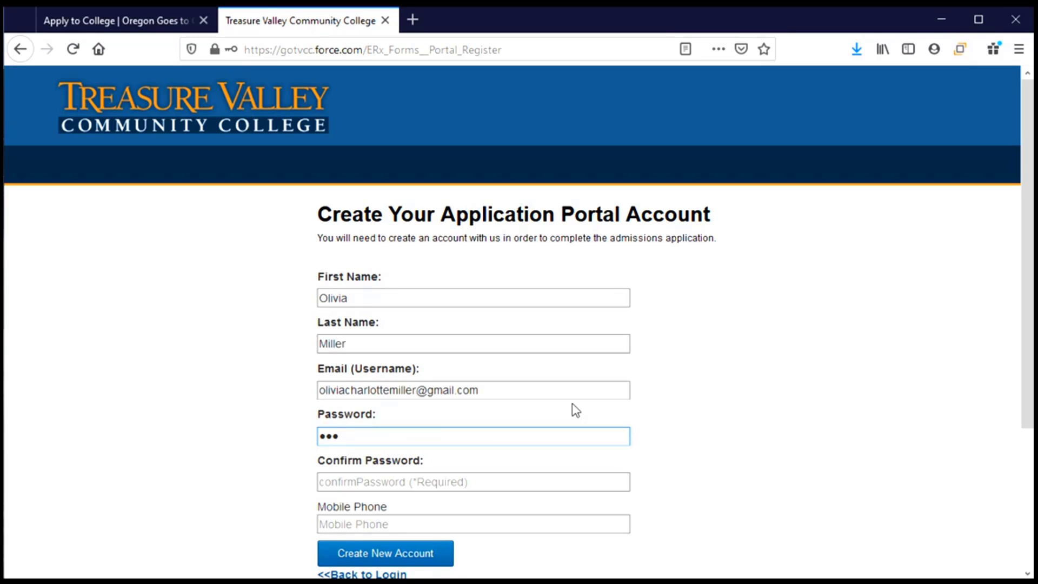
text(*******)
key(Tab)
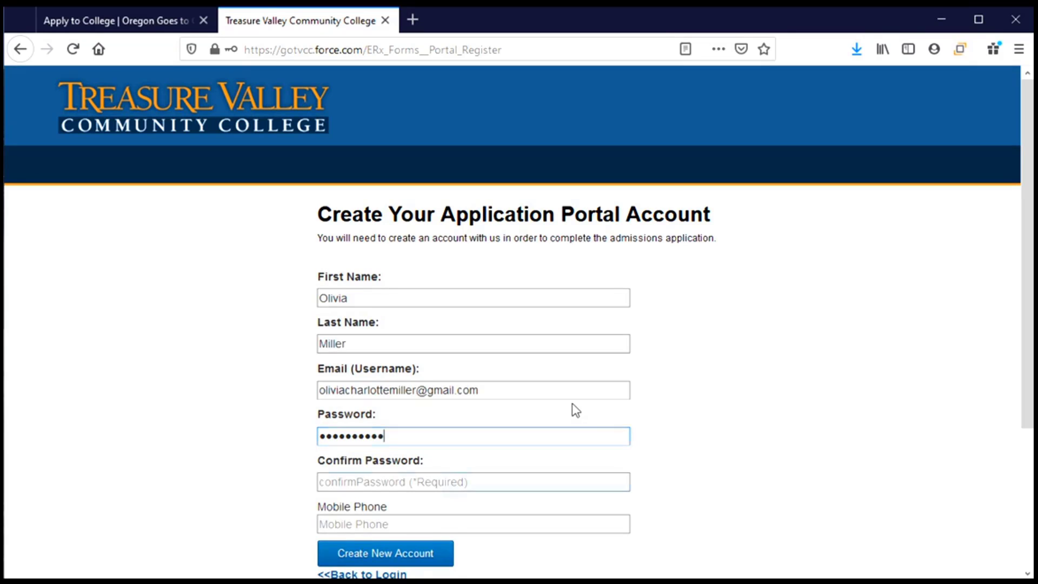
text(**********)
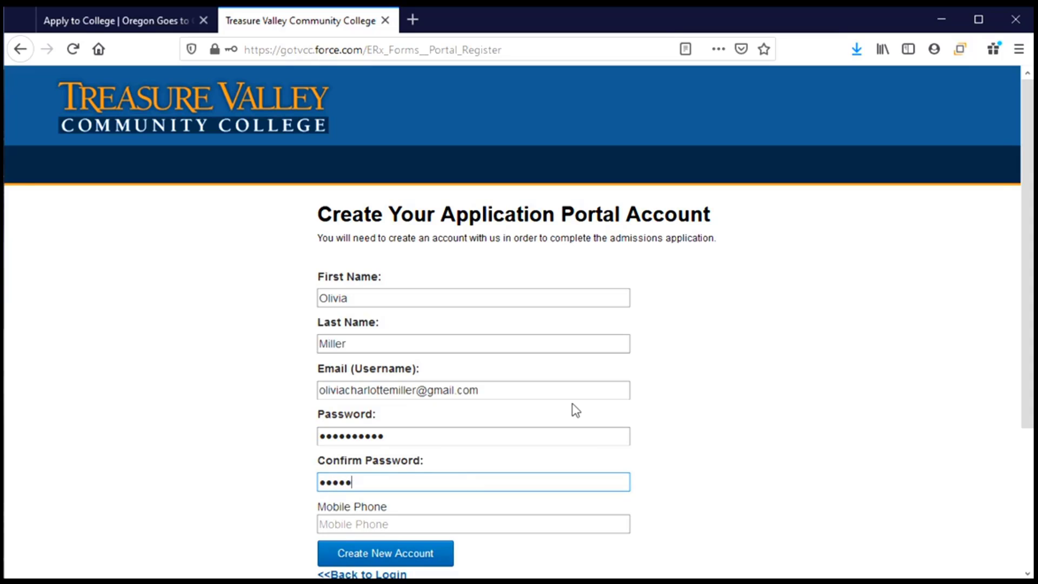
text(*)
key(Tab)
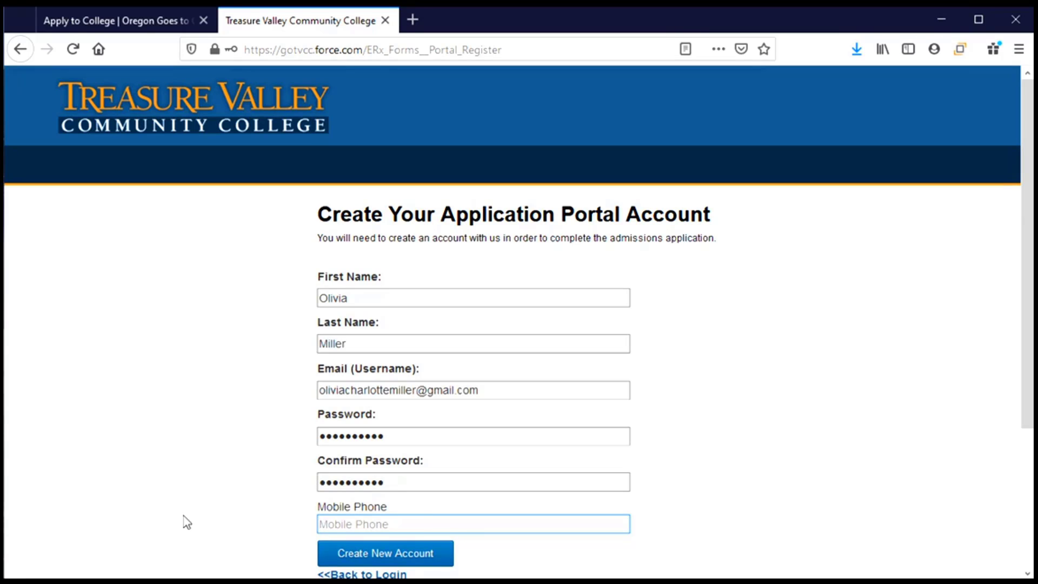
text(5415551234)
Step: Create the portal account, then choose Start your Application on the dashboard
click(381, 561)
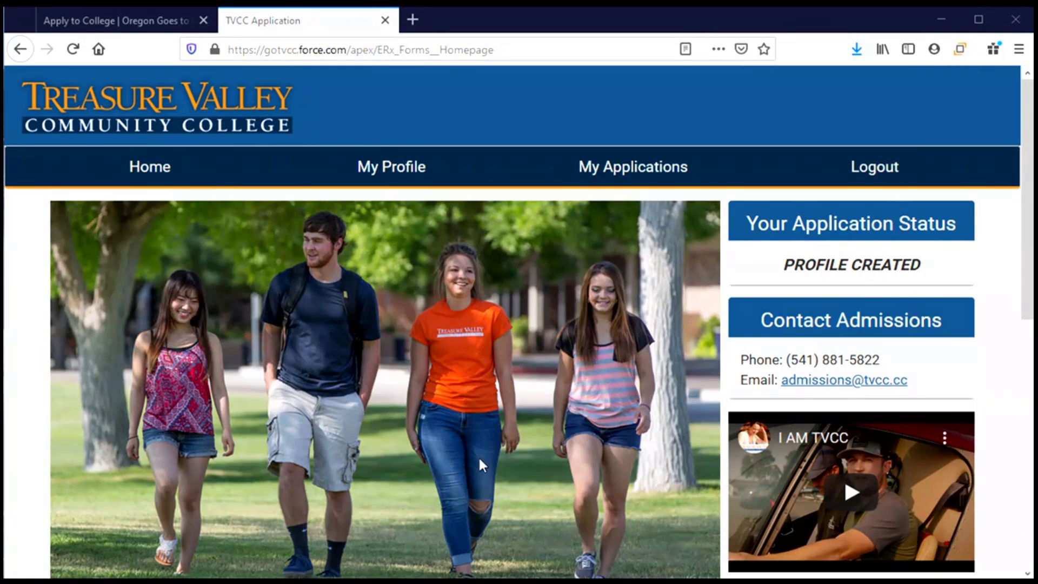
scroll(480, 464, down, 3)
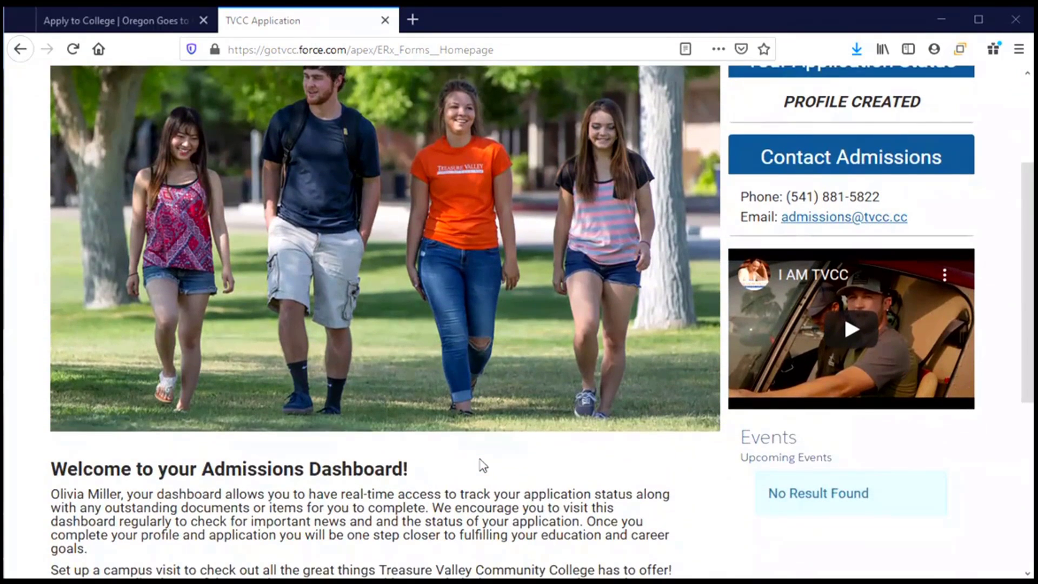
scroll(483, 465, down, 3)
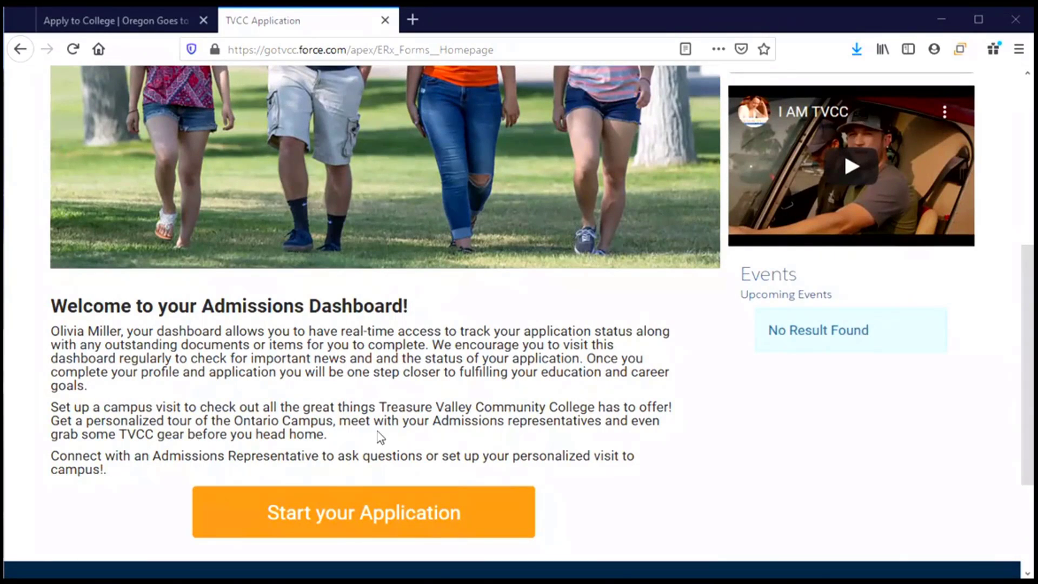
scroll(381, 436, down, 2)
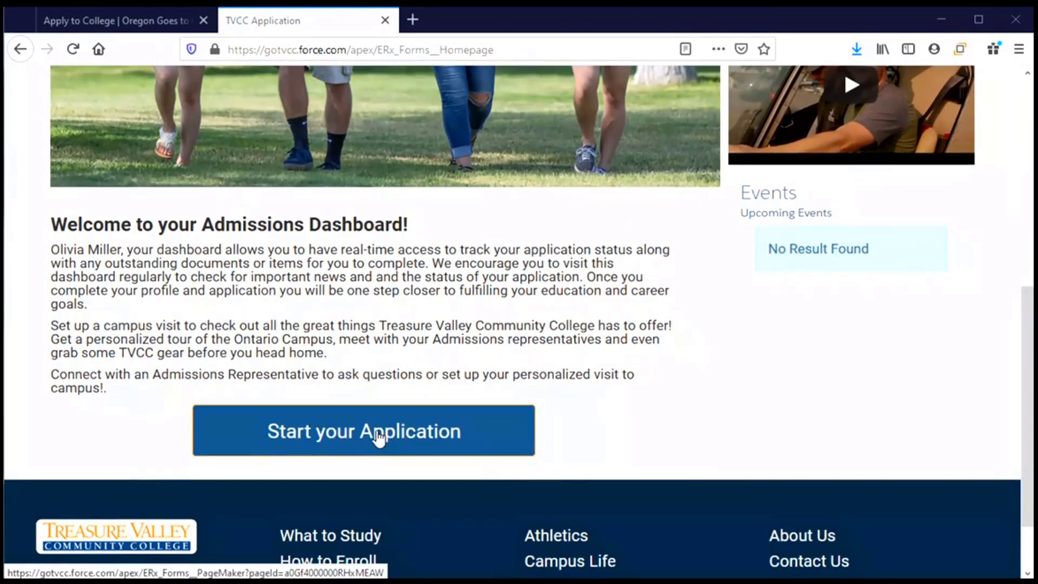
click(378, 439)
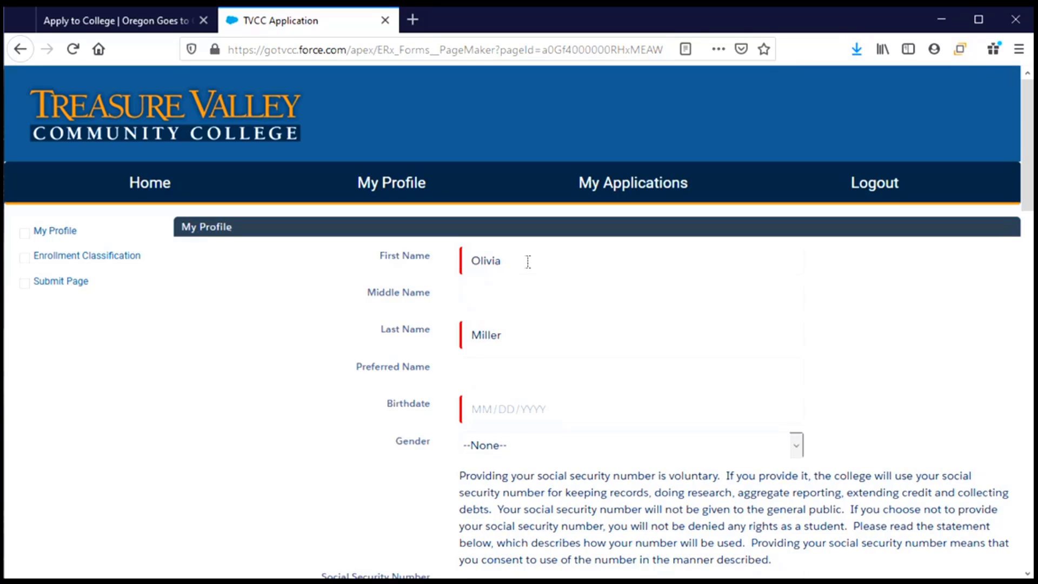
Step: Enter the applicant's middle name and preferred name
click(526, 295)
text(Charlotte)
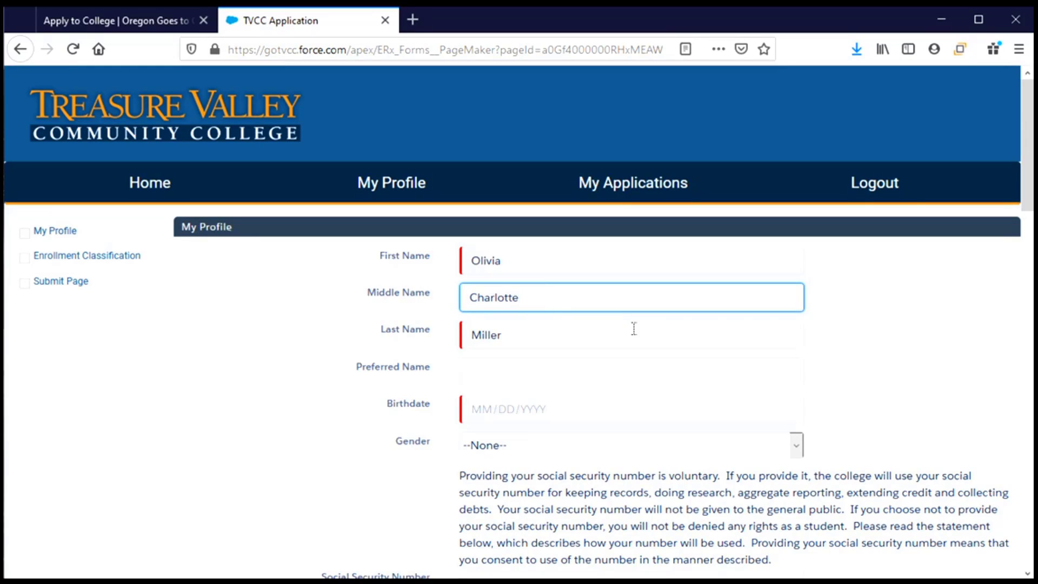
key(Tab)
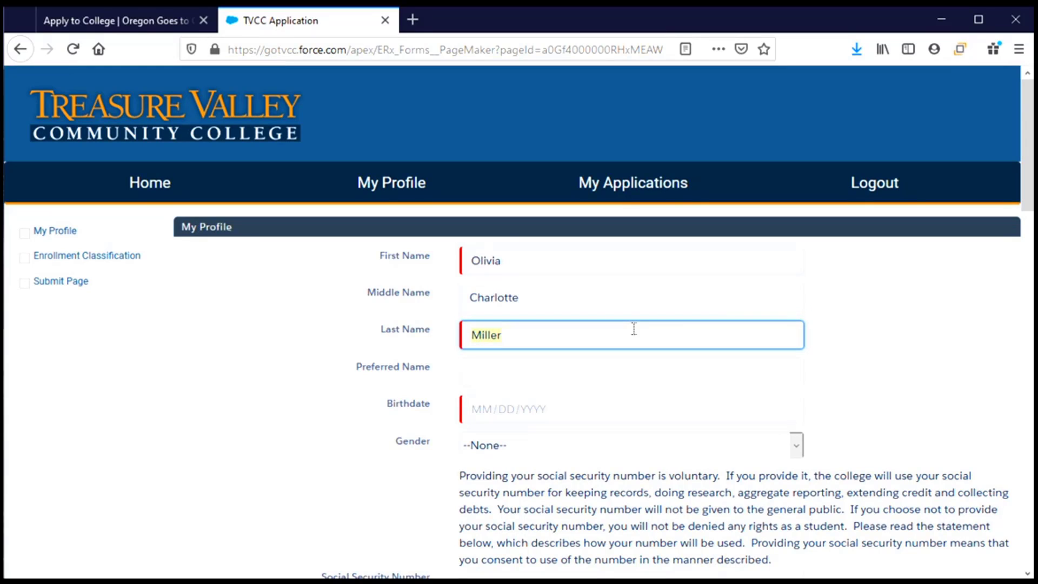
key(Tab)
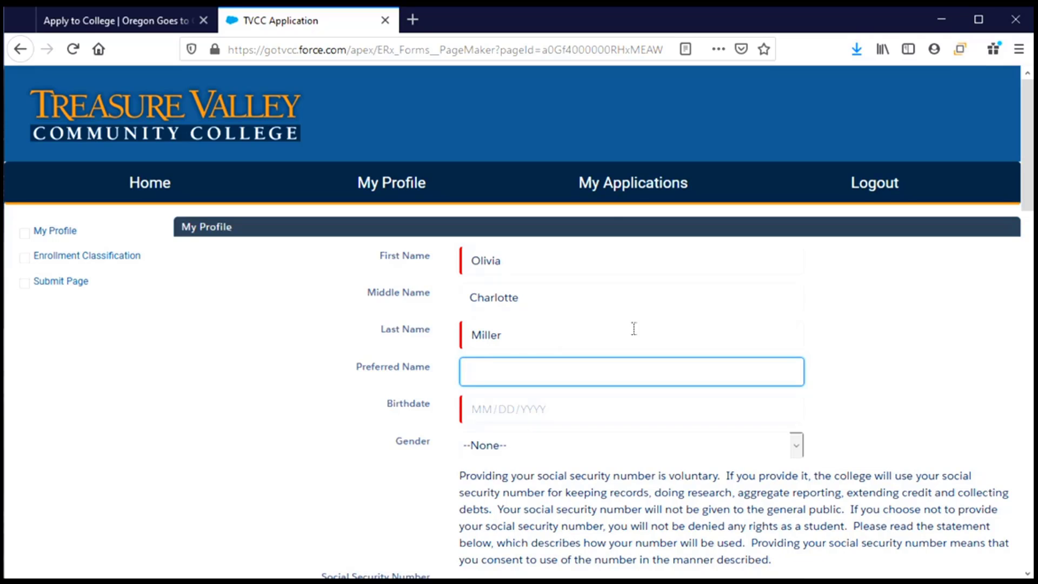
text(Livvy)
key(Tab)
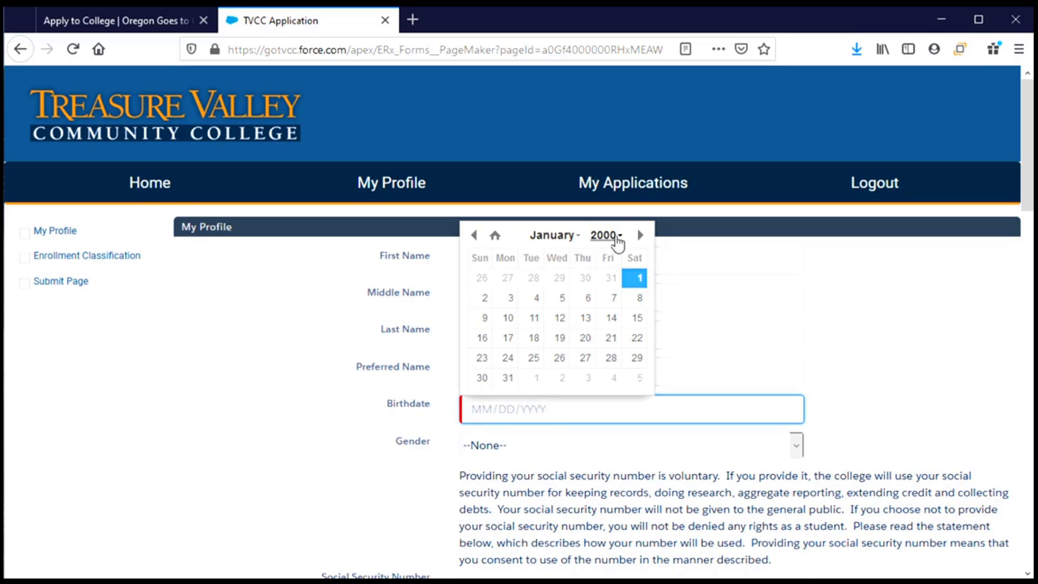
Step: Set the birthdate to January 1, 2003 and the gender to Female
click(618, 238)
click(605, 316)
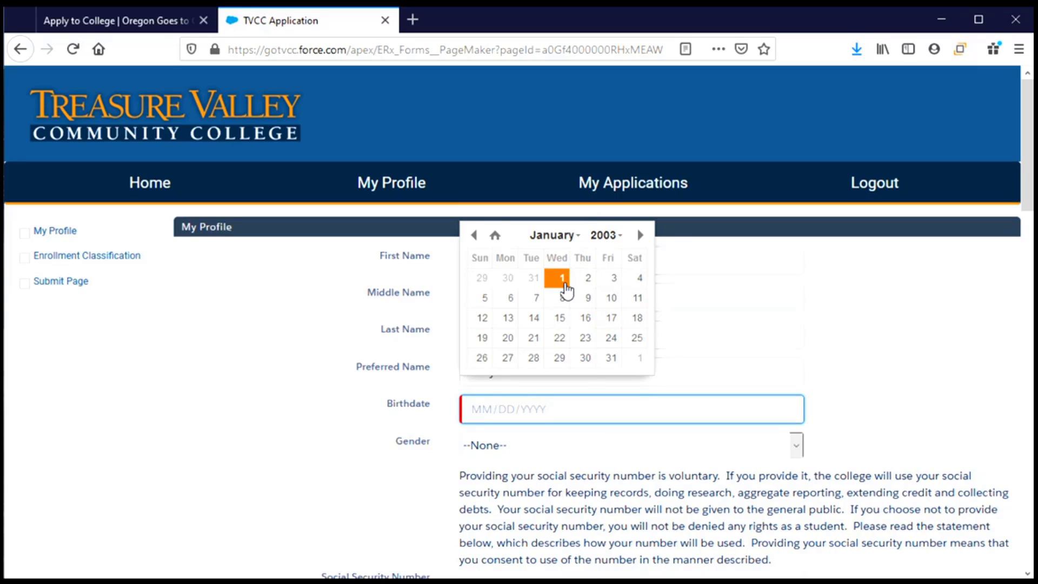
click(562, 277)
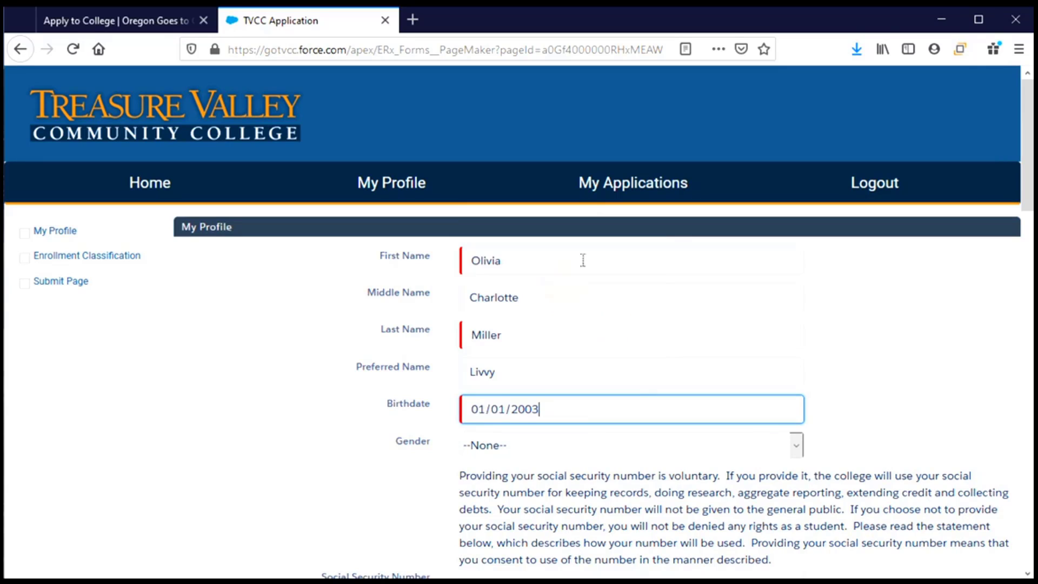
scroll(556, 452, down, 2)
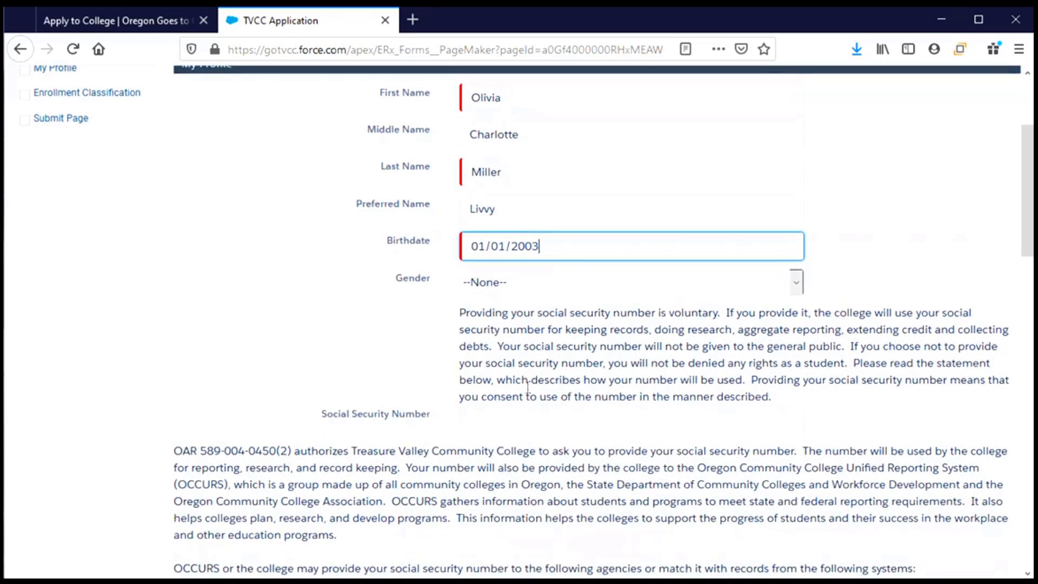
click(798, 282)
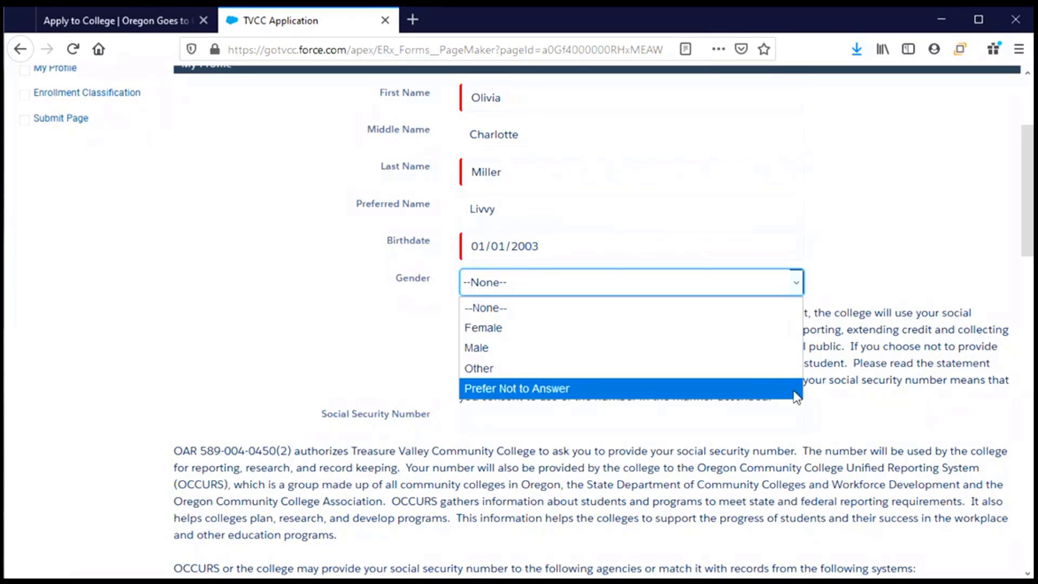
click(476, 327)
scroll(393, 306, down, 2)
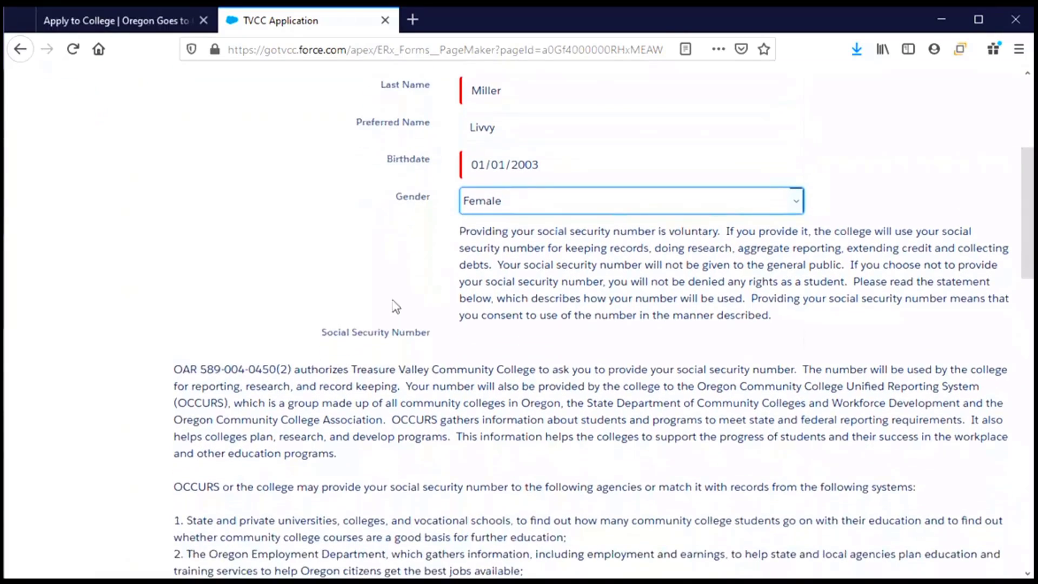
click(495, 342)
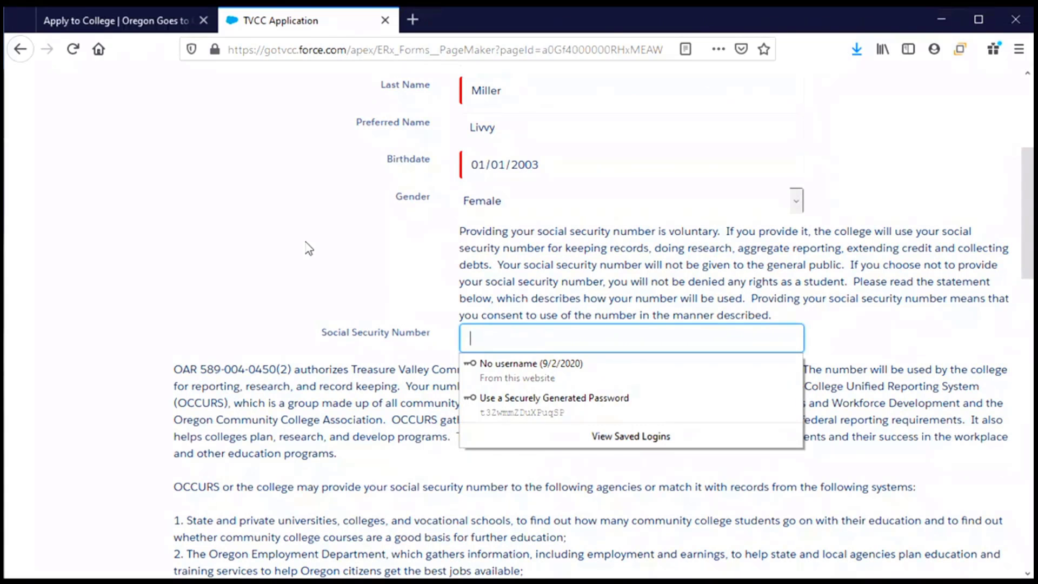
Step: Enter the applicant's social security number and scroll down to Demographic Information
text(12345)
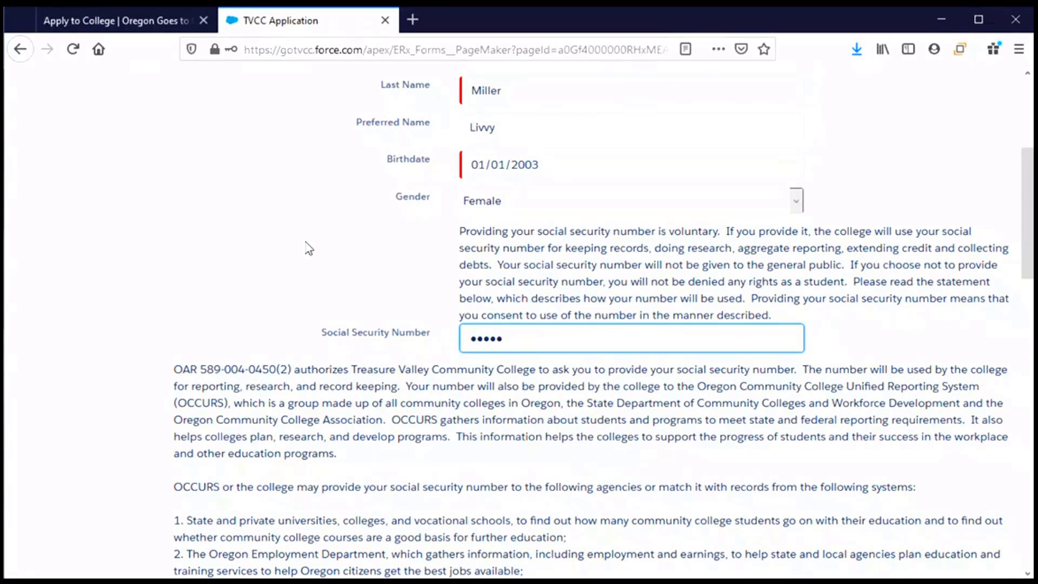
text(6789)
scroll(585, 434, down, 3)
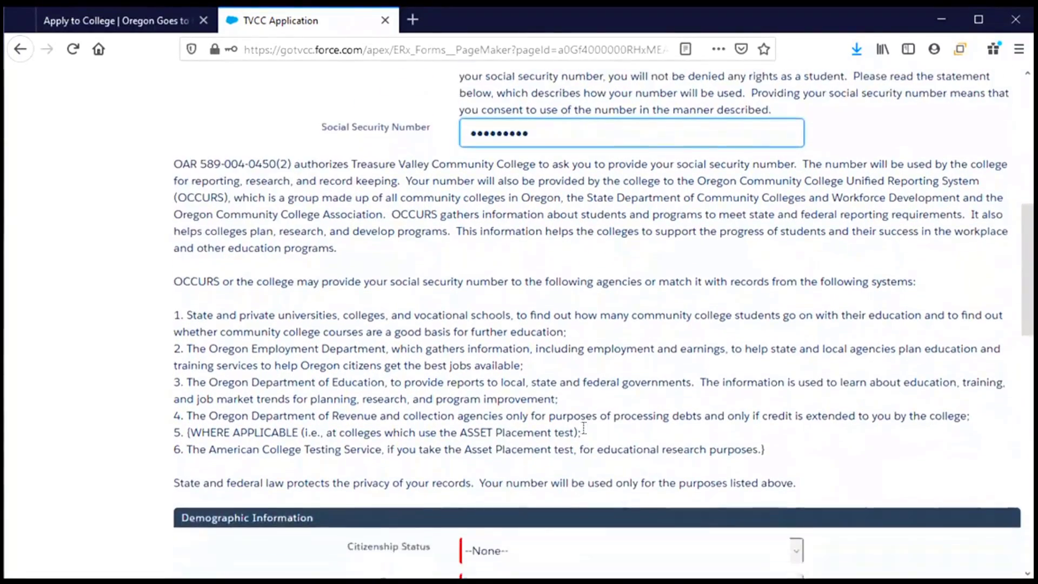
scroll(585, 432, down, 3)
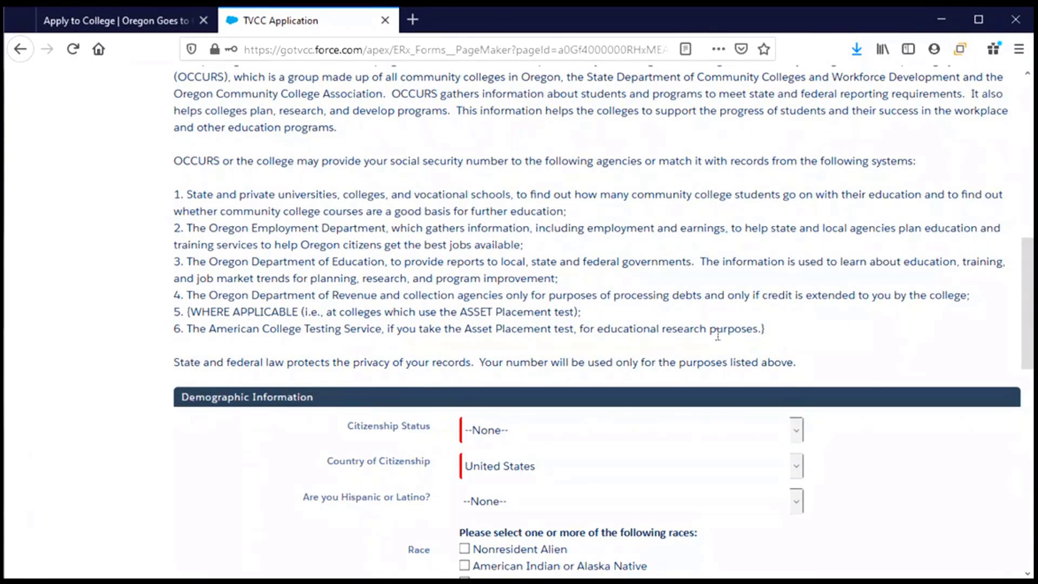
scroll(718, 335, down, 5)
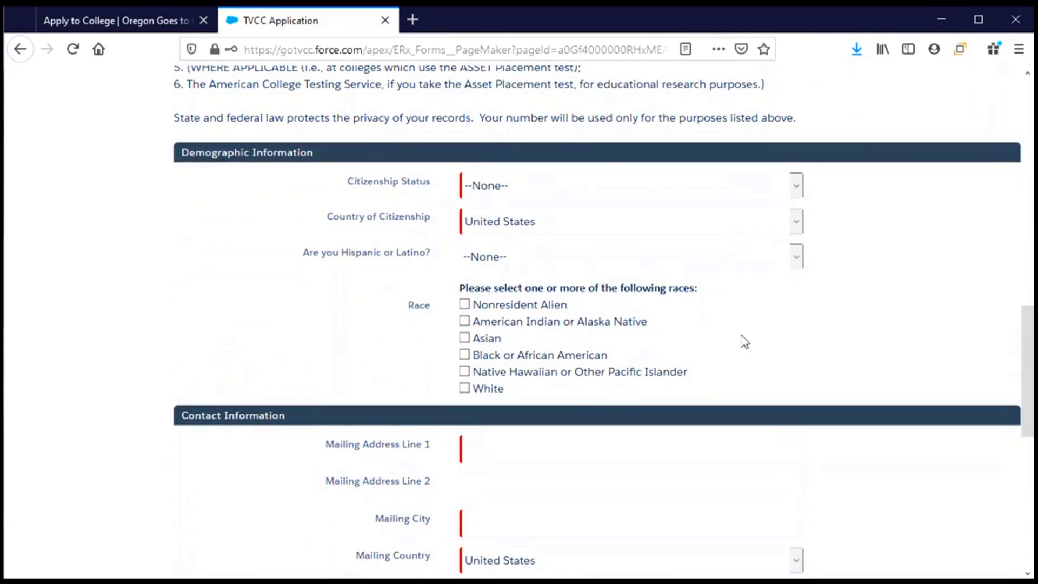
Step: Answer United States Citizen, No to Armed Forces, Yes to Hispanic or Latino, and race White
click(792, 188)
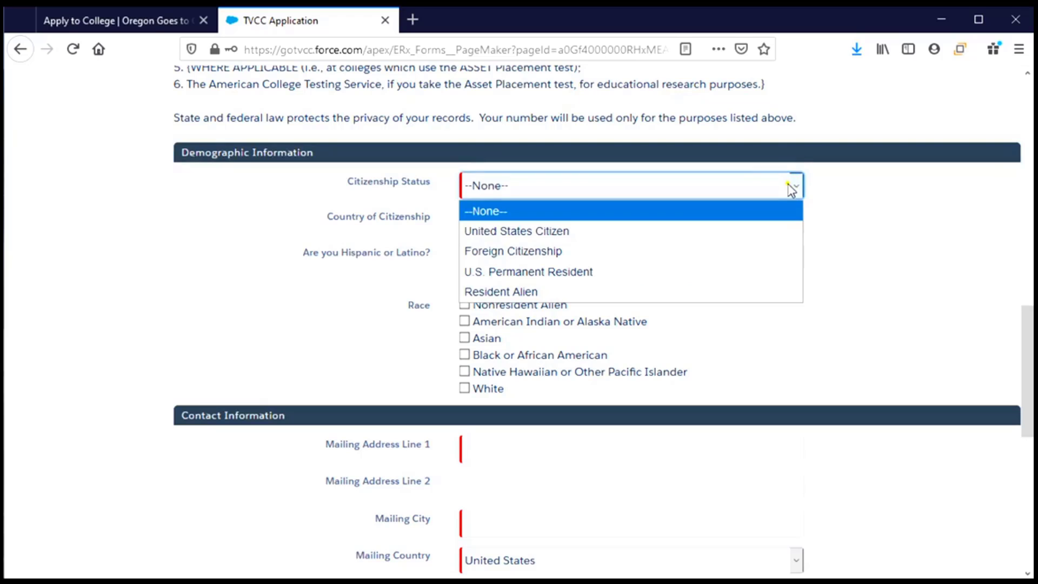
click(724, 239)
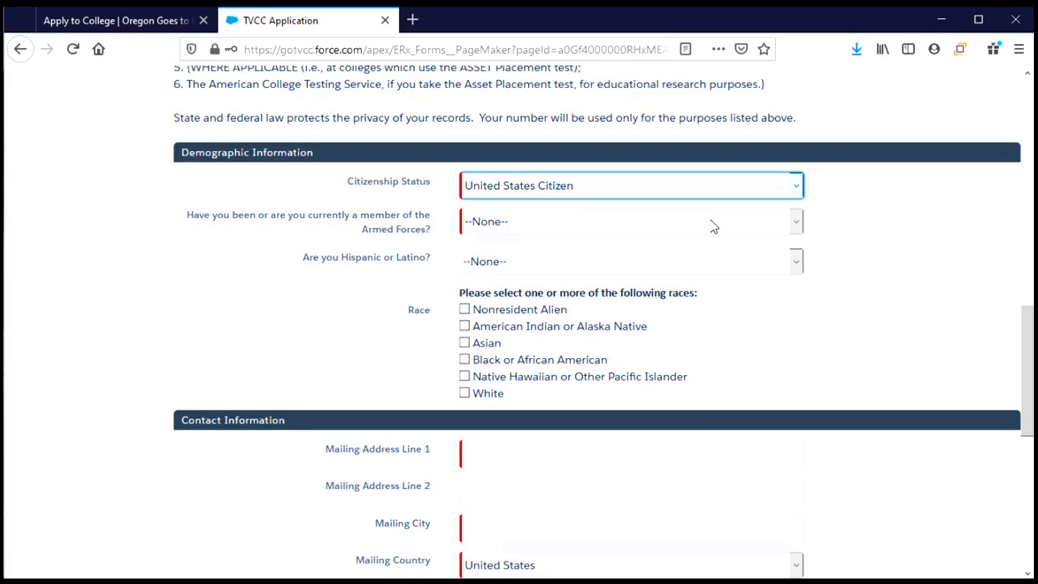
click(712, 225)
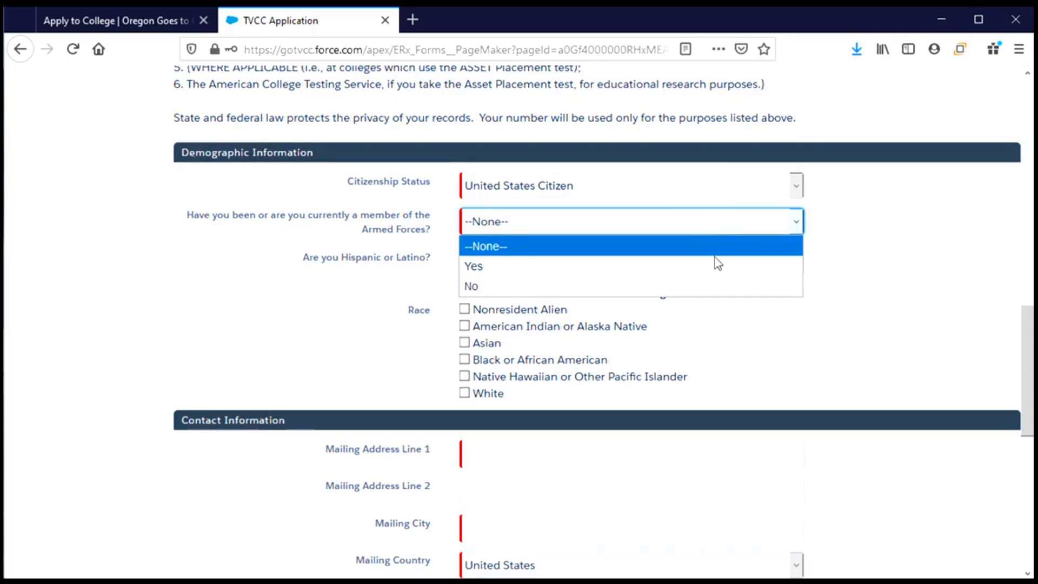
click(717, 286)
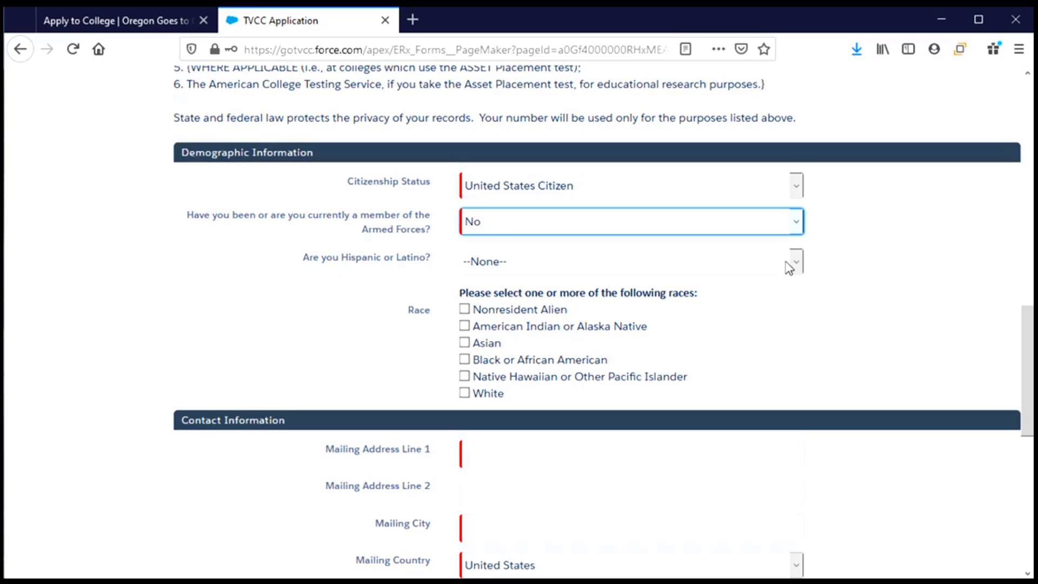
click(789, 267)
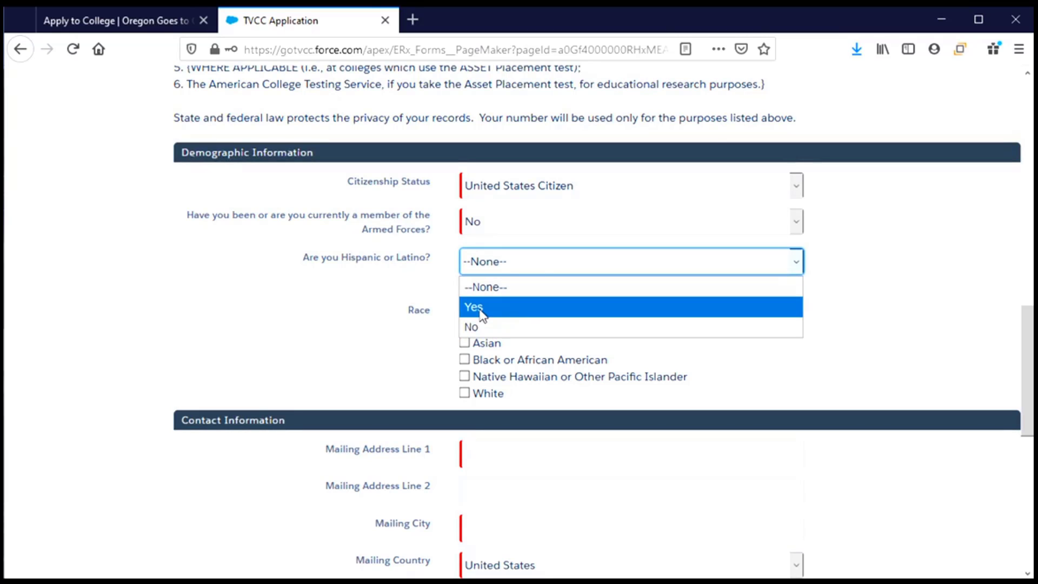
click(515, 311)
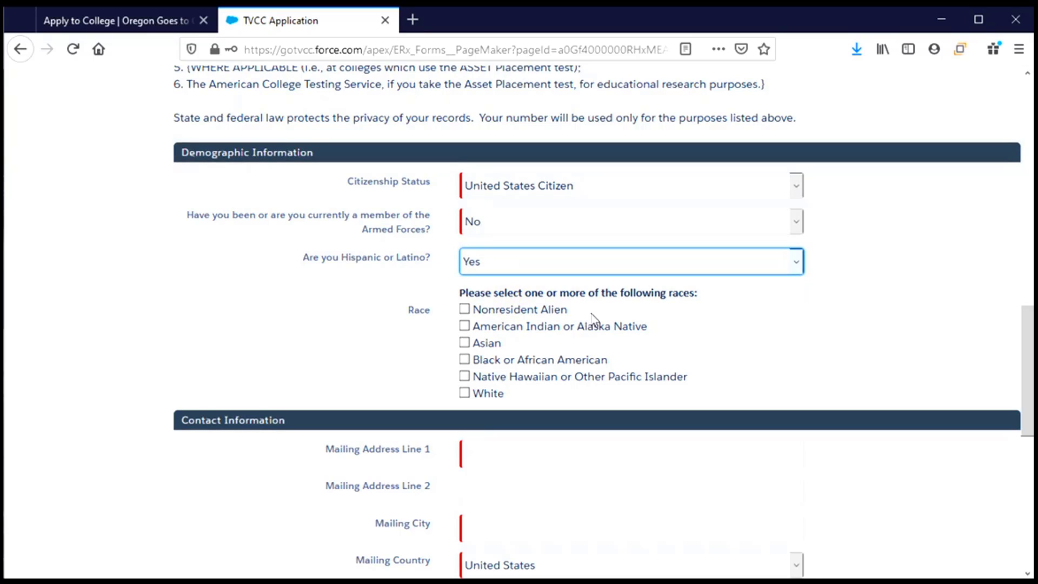
click(465, 396)
Step: Enter the mailing street address, apartment line and city
scroll(722, 388, down, 5)
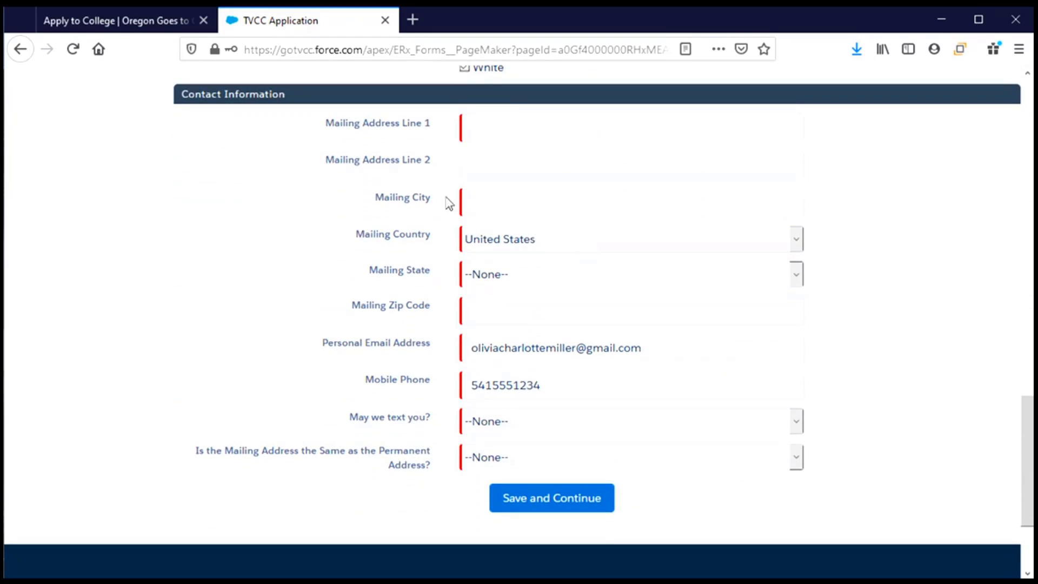
click(513, 121)
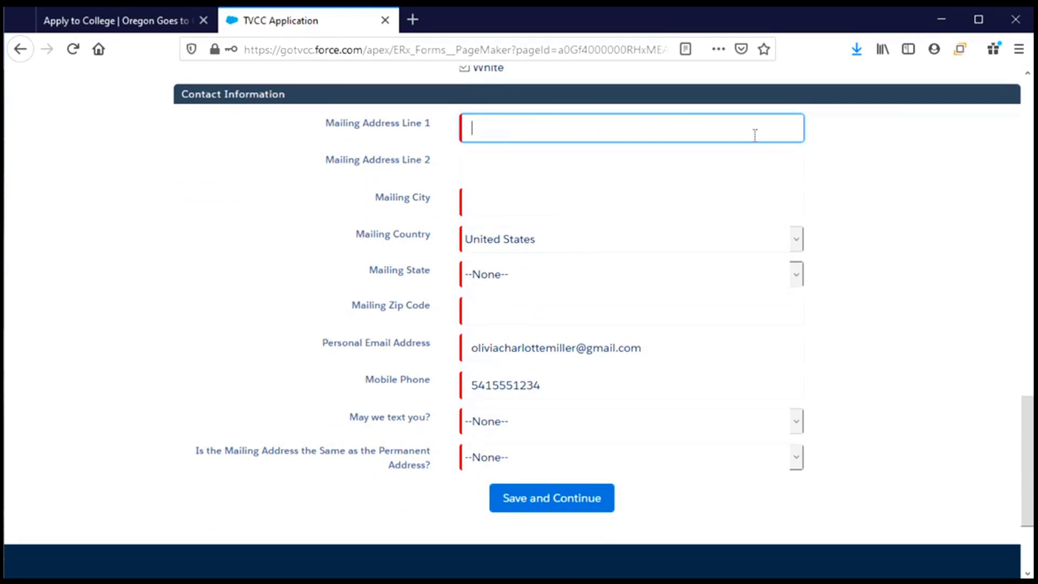
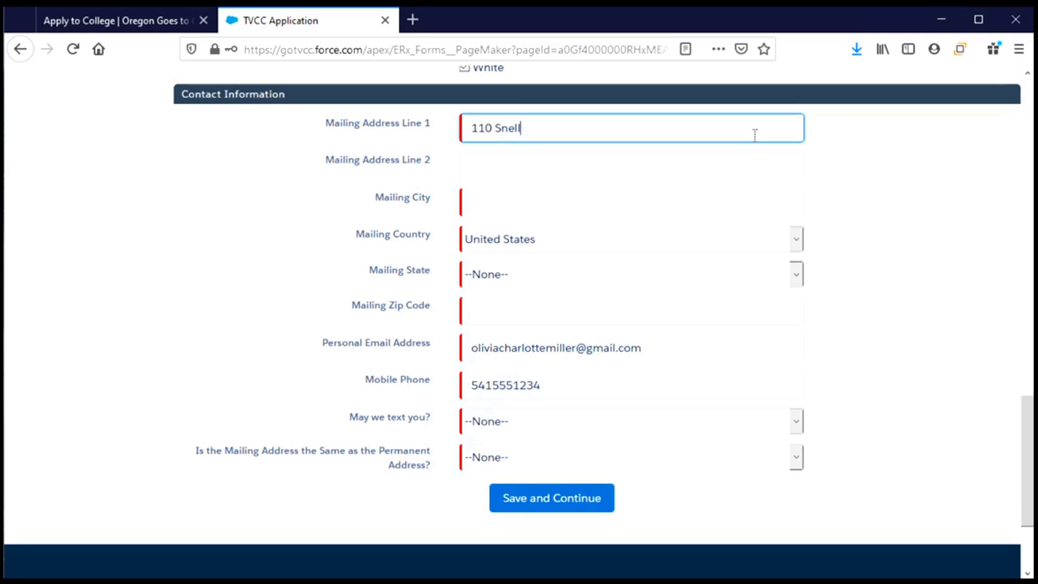
key(Tab)
text(Apt 121)
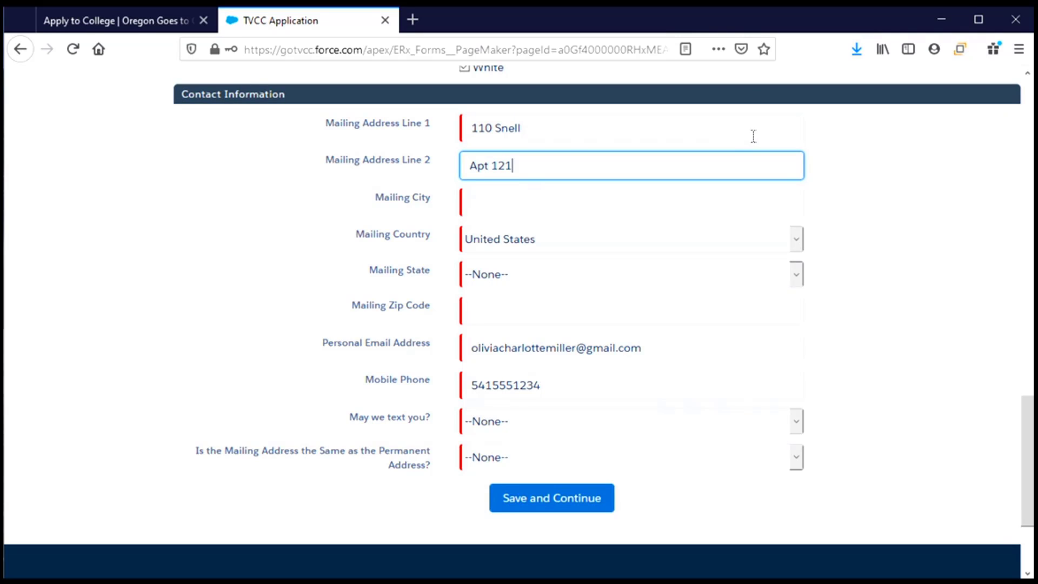
click(546, 196)
text(Corvallis)
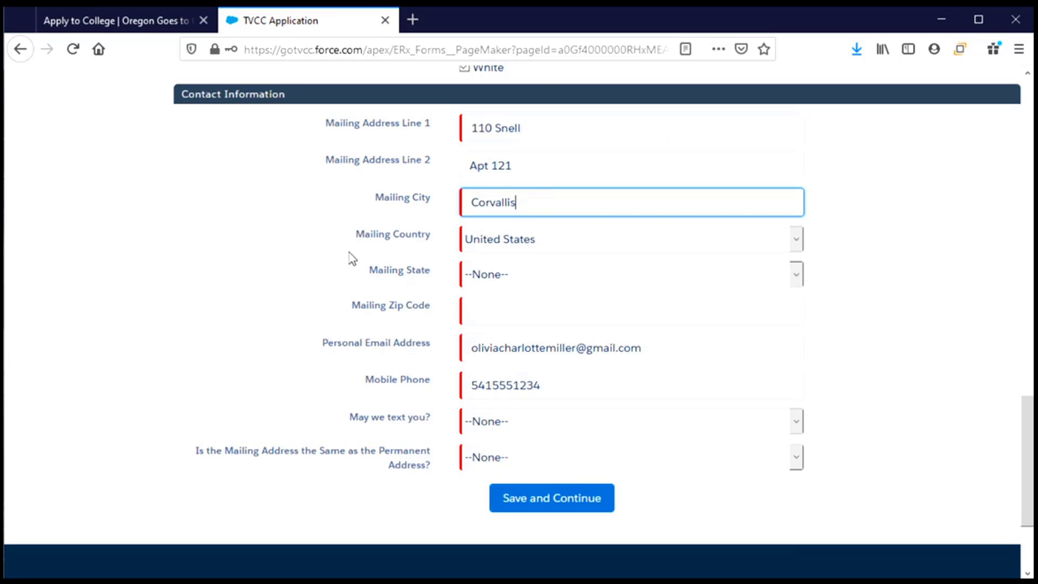
Step: Choose Oregon as the mailing state and enter the mailing zip code
click(519, 278)
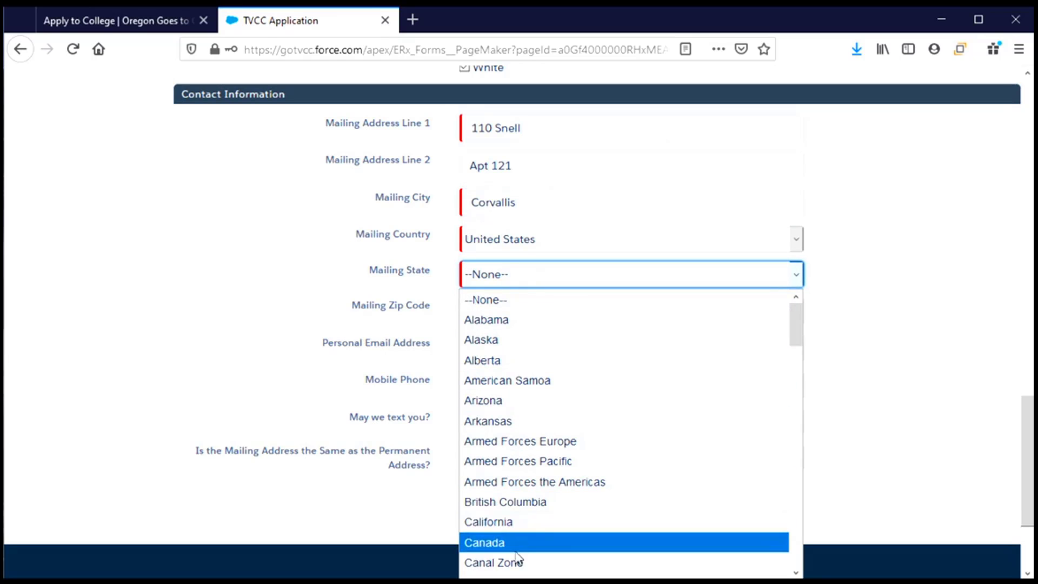
scroll(518, 554, down, 11)
scroll(517, 550, down, 5)
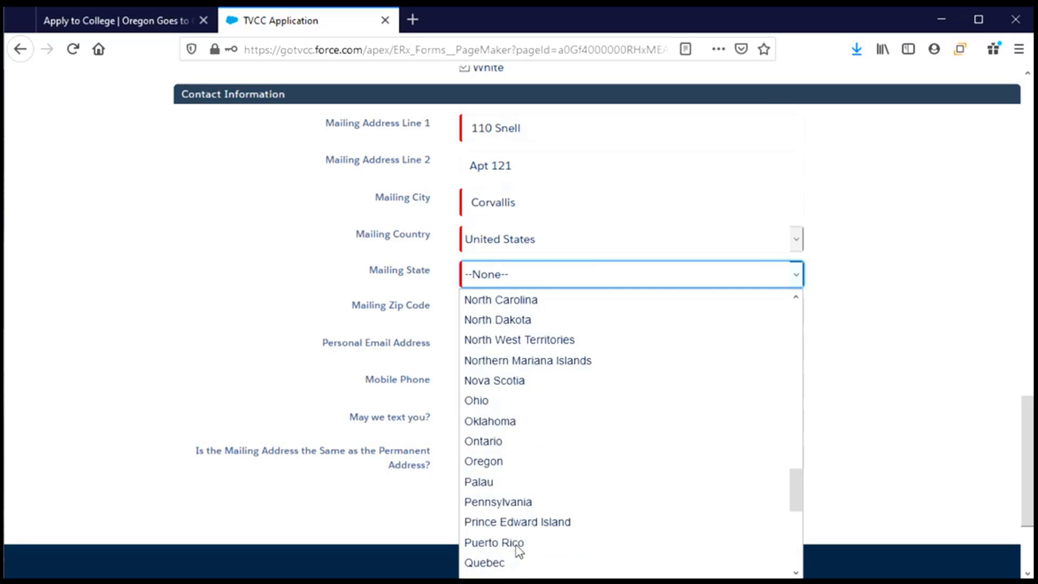
click(496, 461)
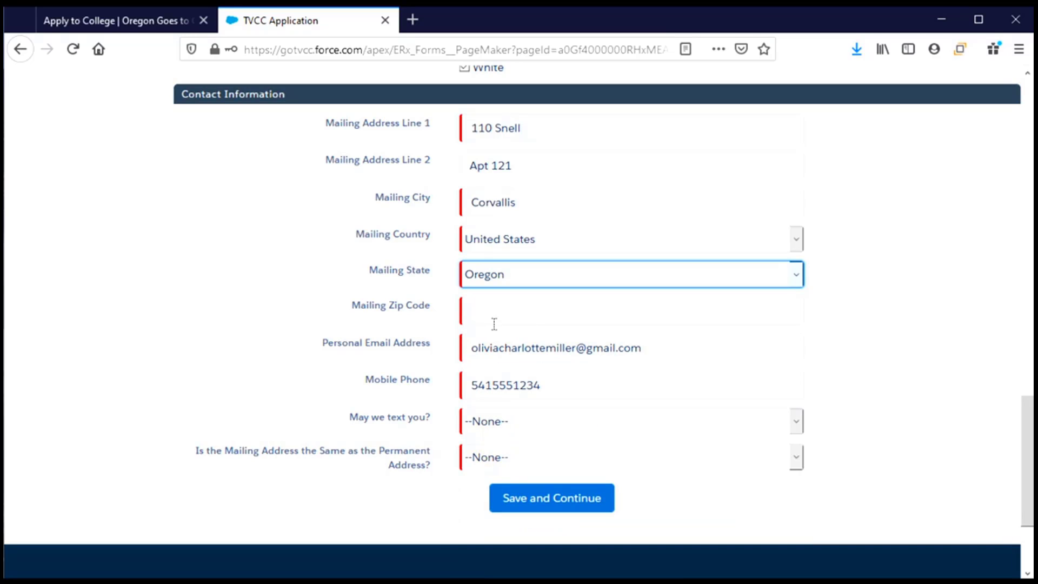
click(494, 310)
text(97331)
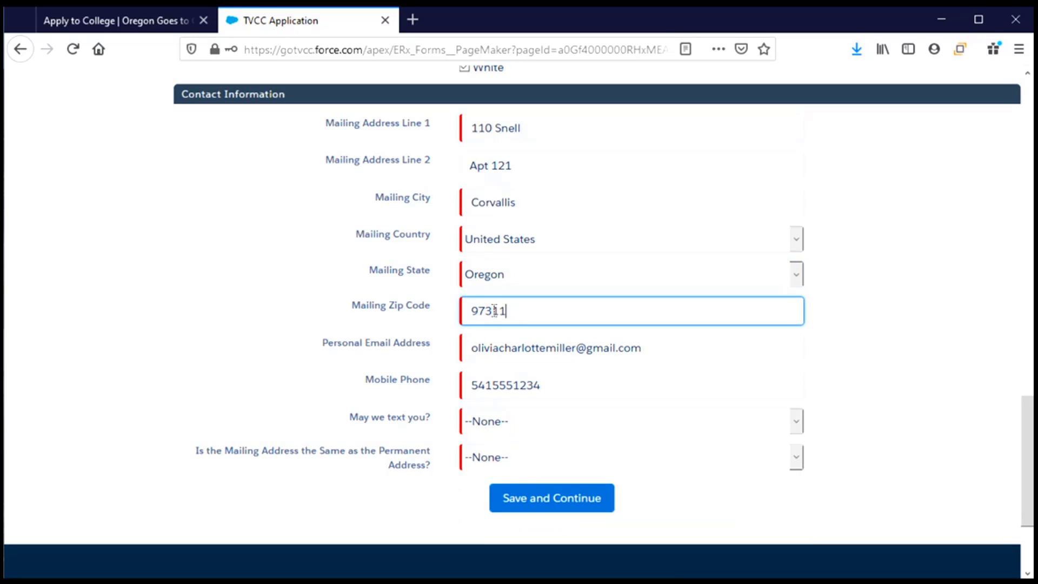
key(BackSpace)
key(BackSpace)
text(31)
scroll(627, 375, down, 2)
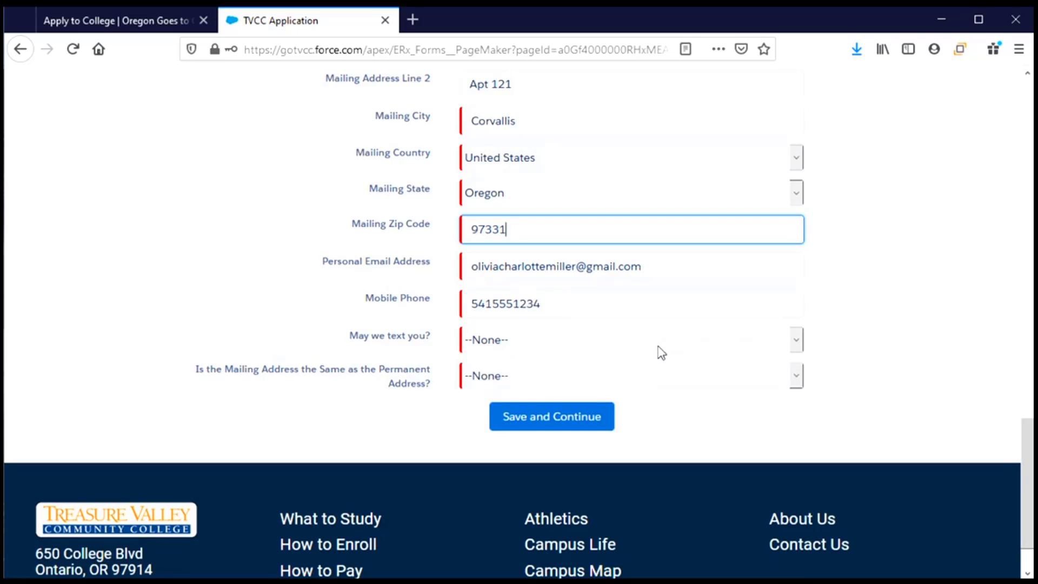
Step: Allow texting and answer Yes to mailing address same as permanent address
click(548, 342)
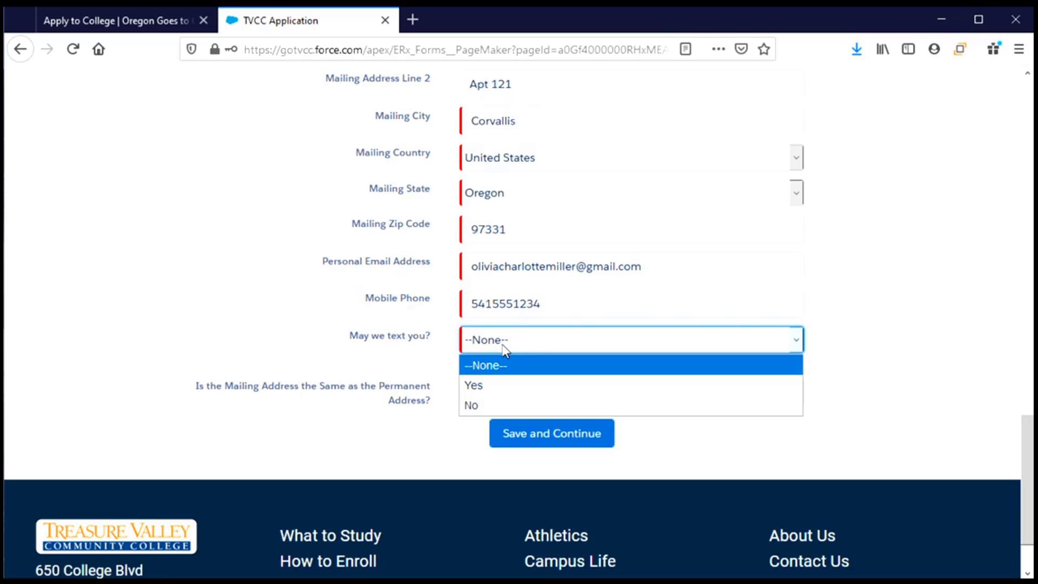
click(500, 388)
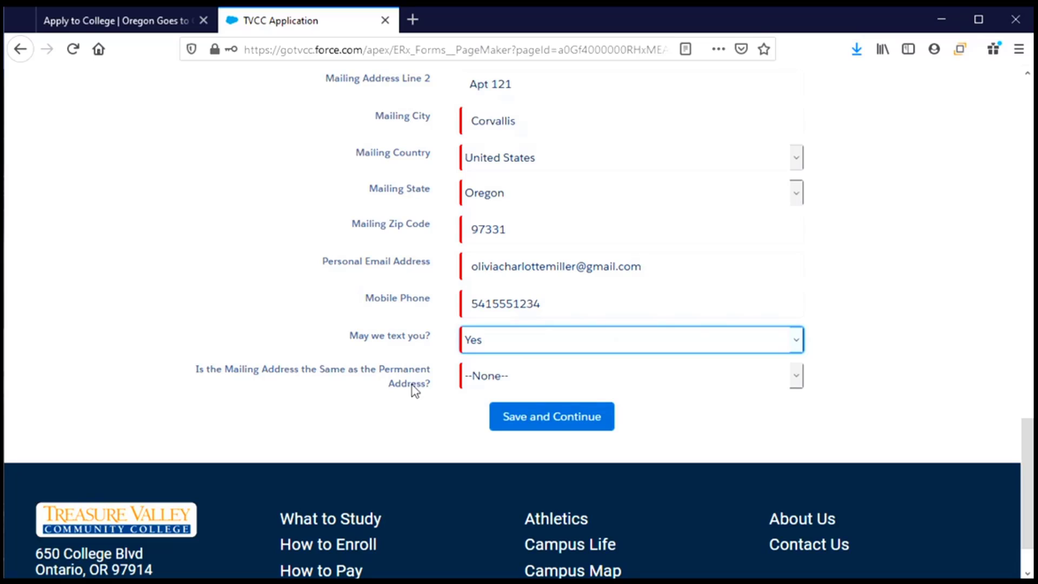
click(616, 378)
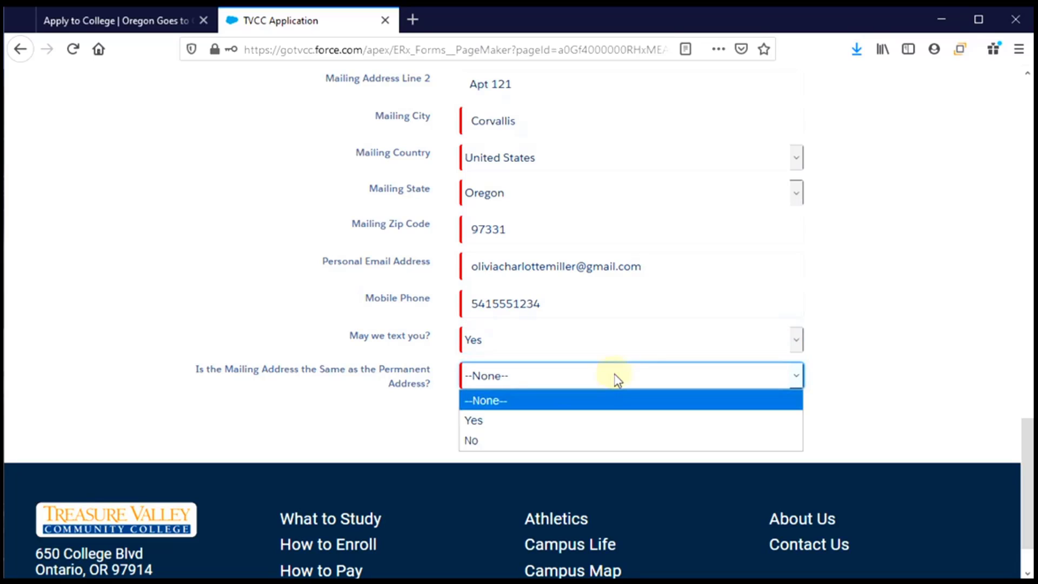
click(503, 422)
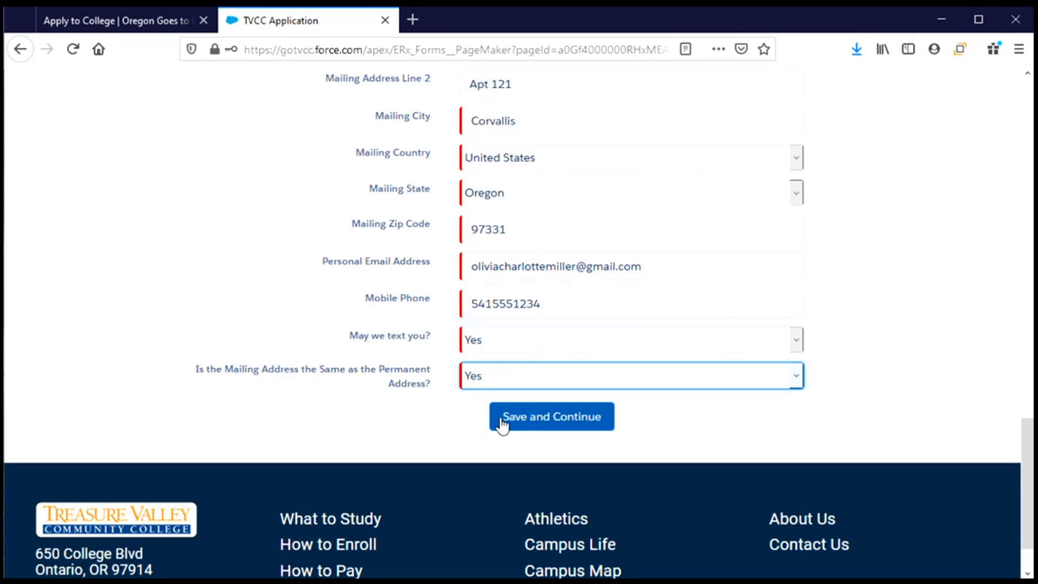
Step: Switch the same-address answer to No, then set it back to Yes
click(504, 375)
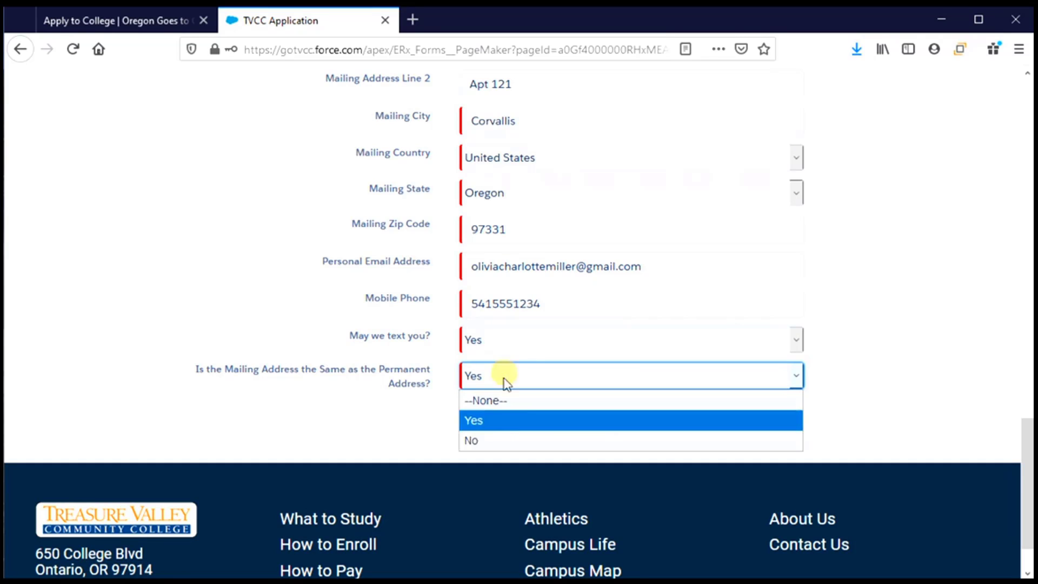
click(493, 441)
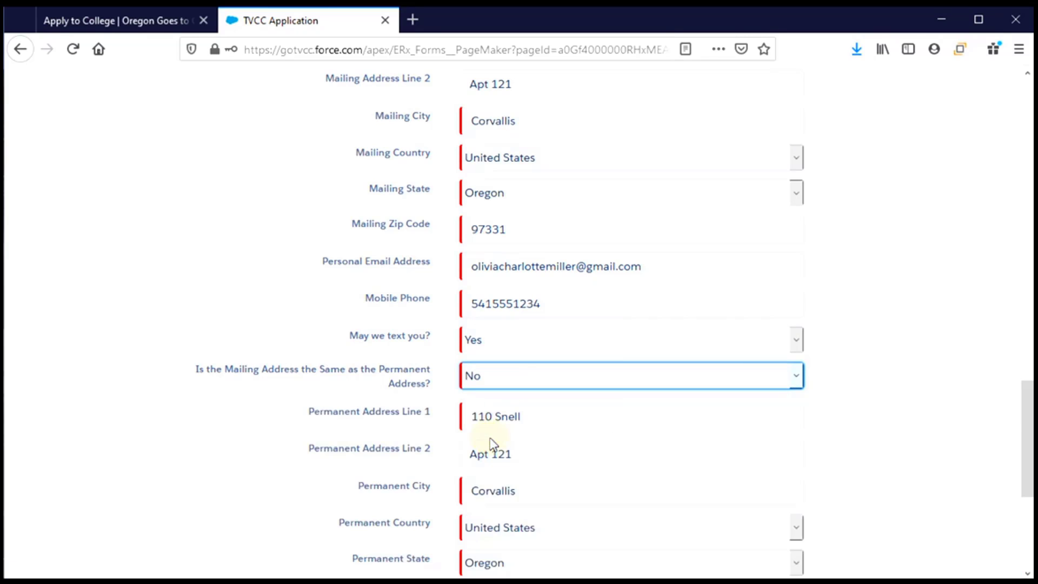
scroll(535, 442, down, 3)
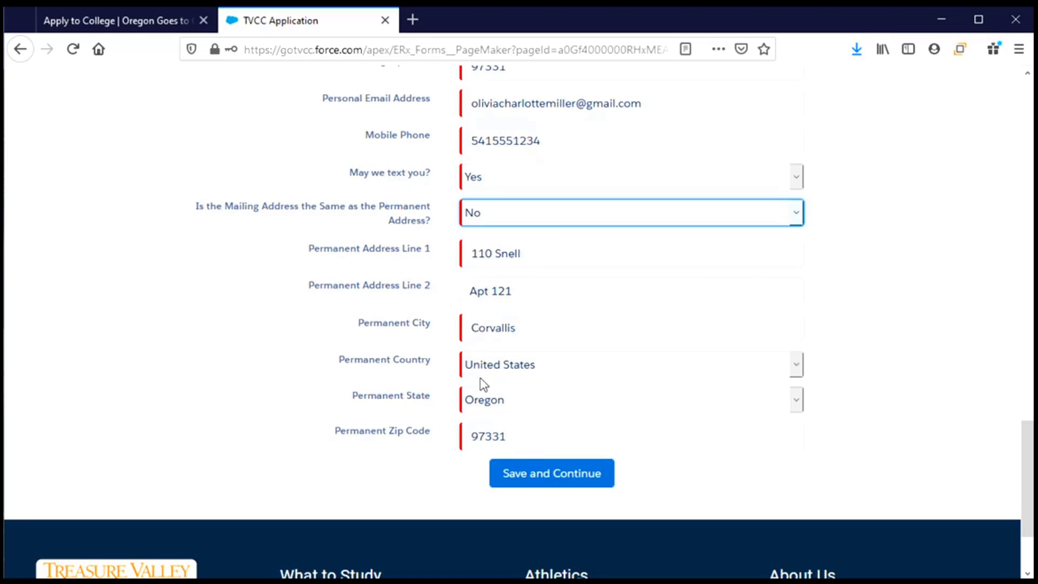
click(517, 220)
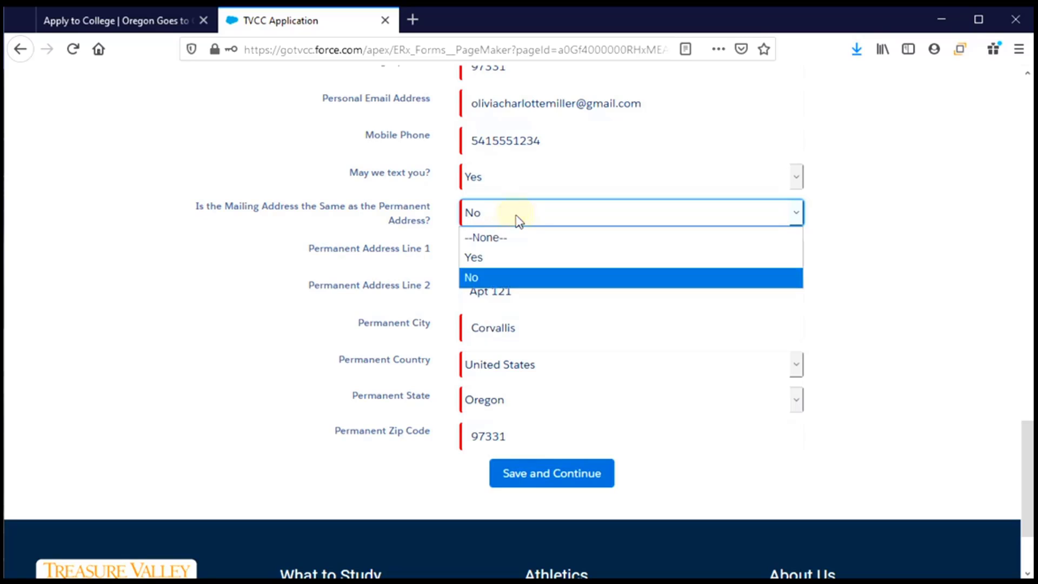
click(480, 264)
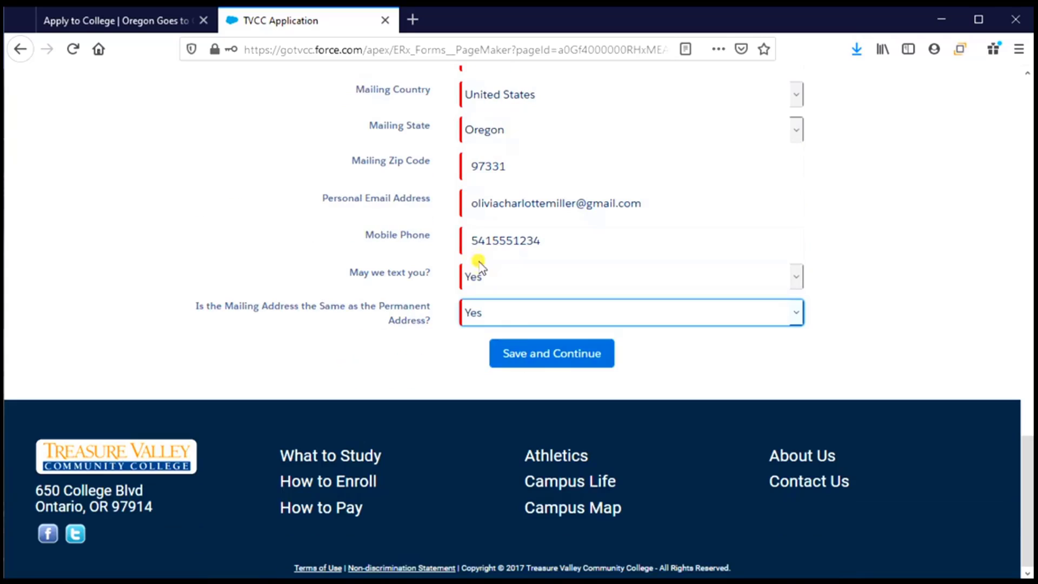
Step: Save the contact details and decline Firefox's offer to update the saved password
click(538, 366)
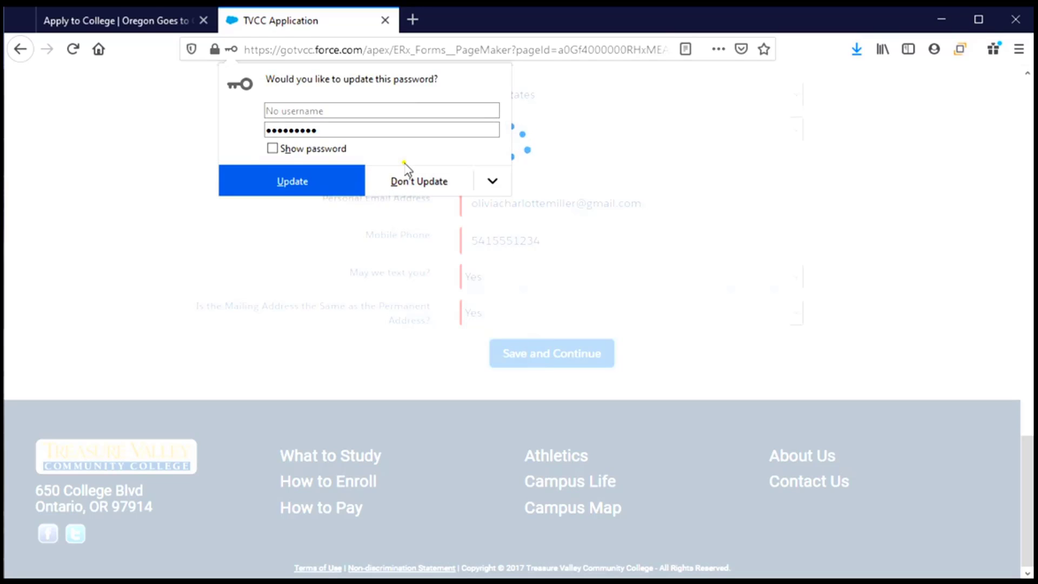
click(403, 187)
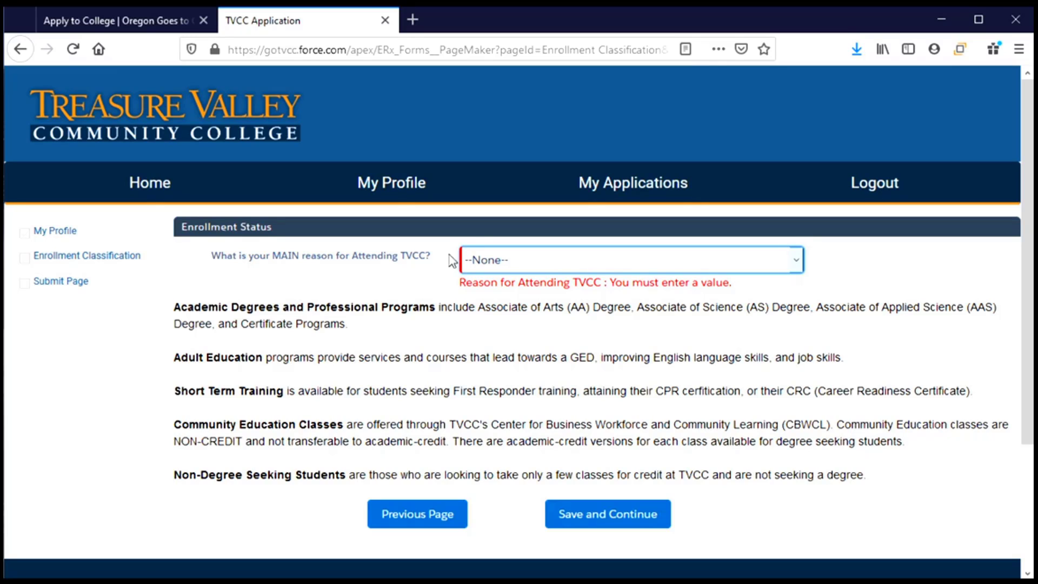
Step: Set the 'MAIN reason for Attending TVCC' dropdown to Academic Degrees and Professional Programs
click(617, 262)
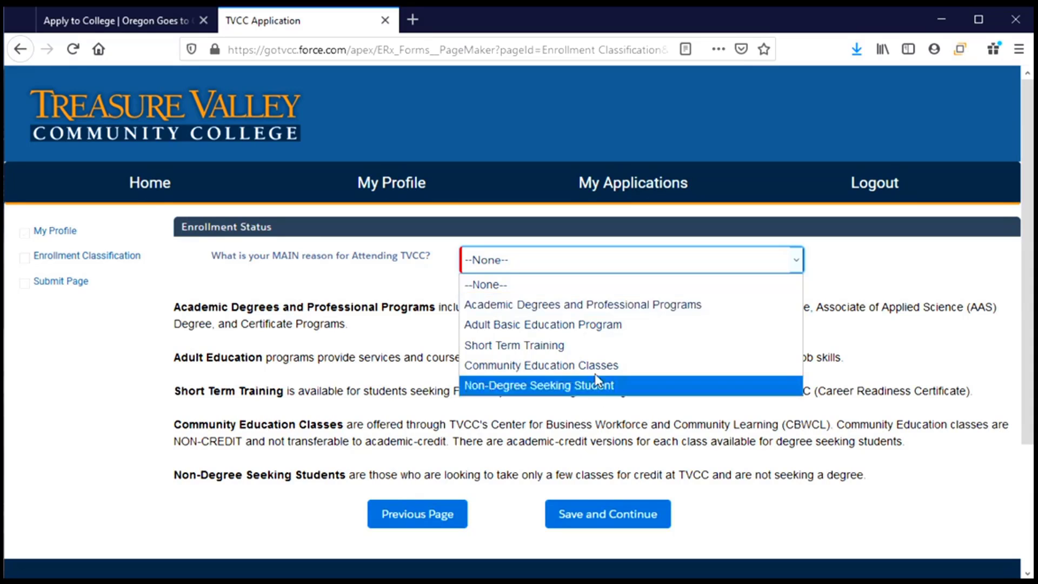
click(578, 305)
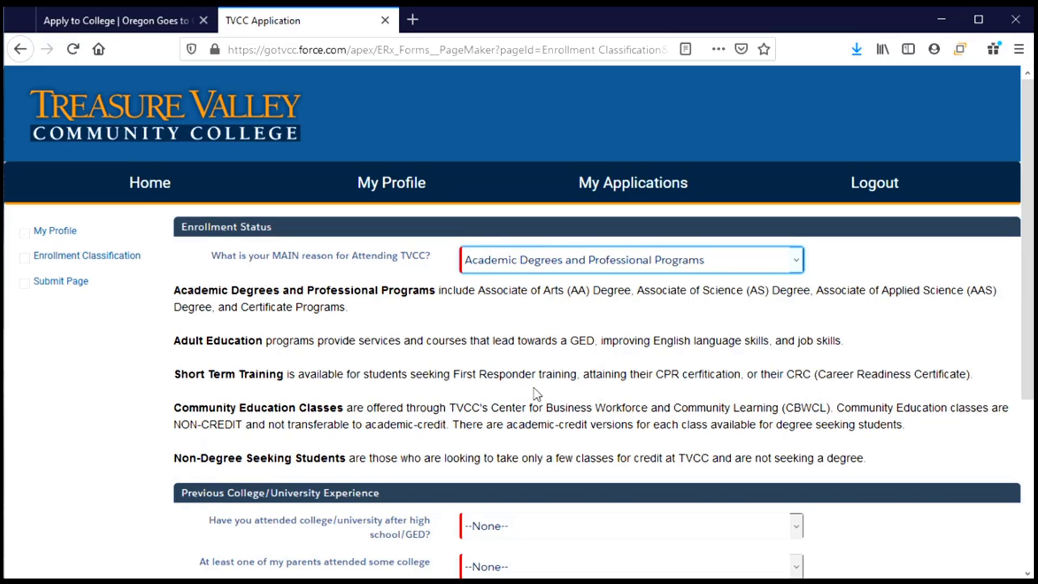
scroll(535, 395, down, 5)
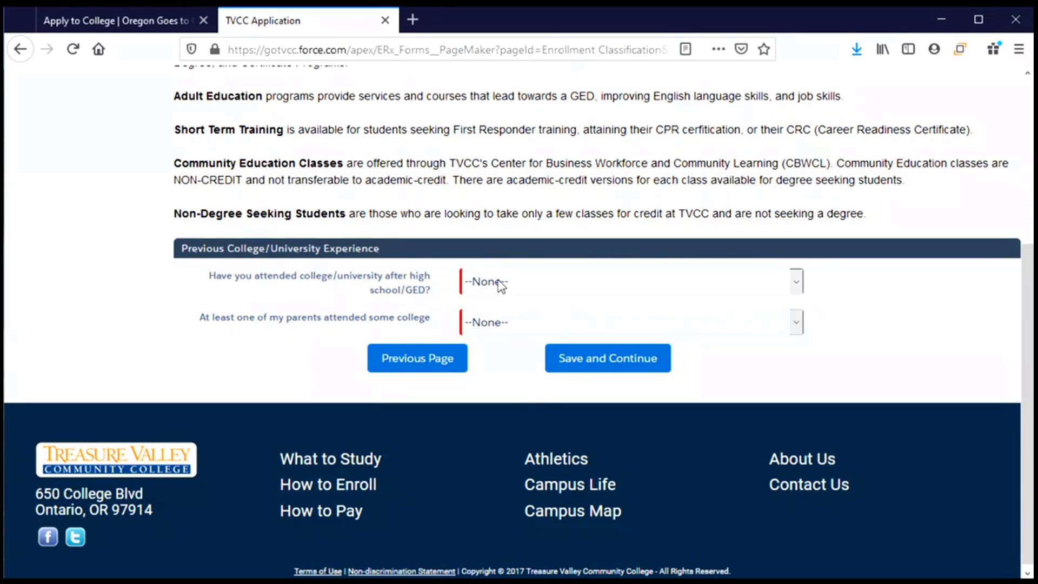
Step: Answer 'No, I have NEVER attended college/university' and No for parents attending college
click(552, 296)
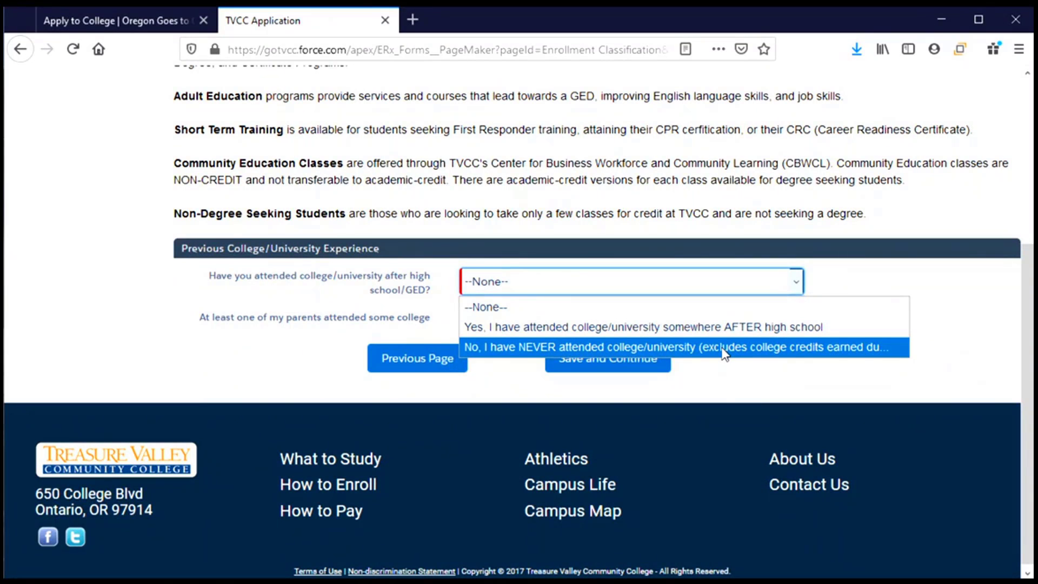
click(724, 348)
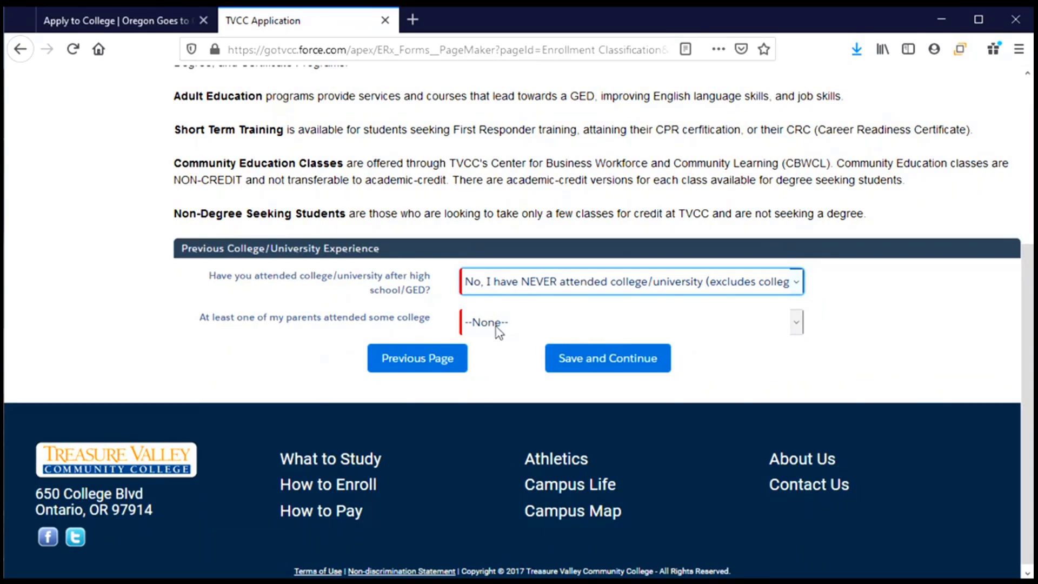
click(695, 327)
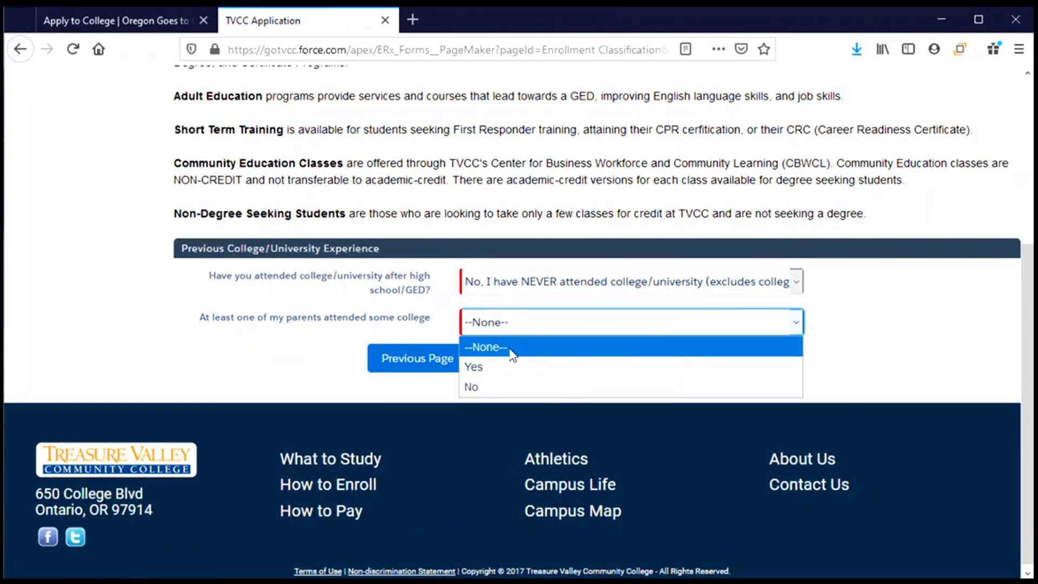
click(508, 388)
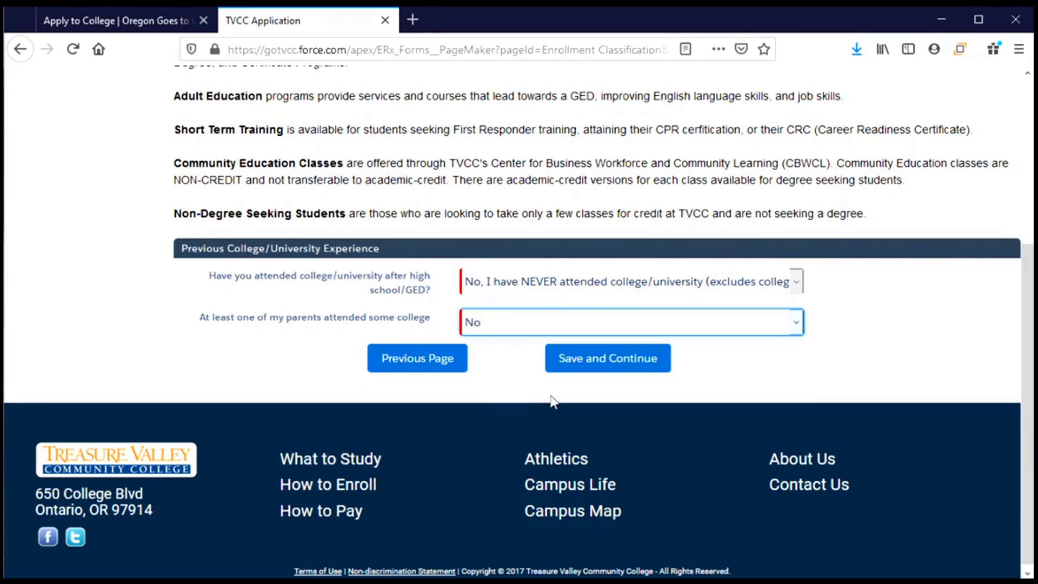
Step: Save enrollment status, then set applicant type to Freshman and 'applied to TVCC before' to No
click(638, 364)
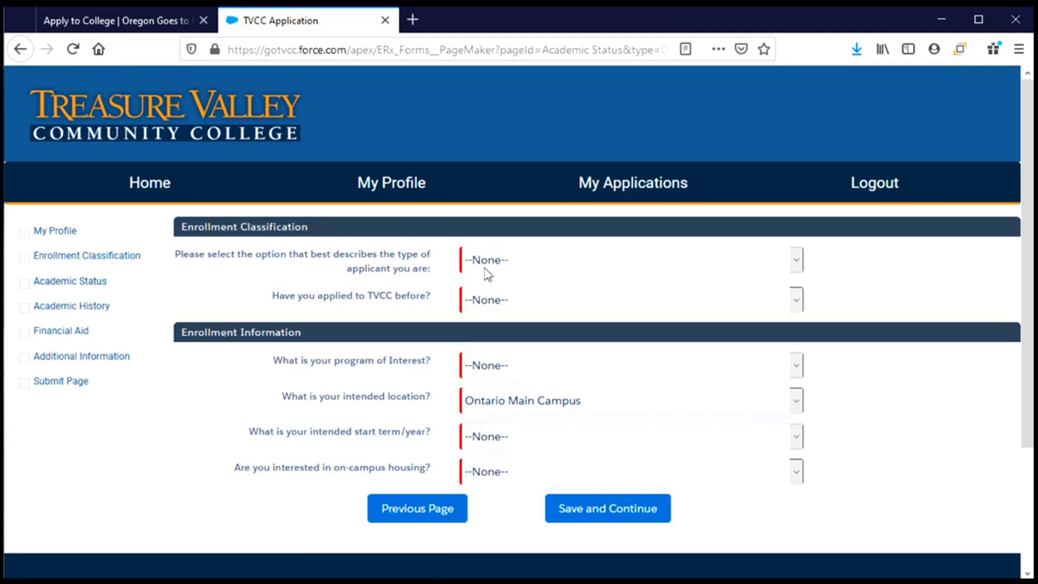
click(659, 265)
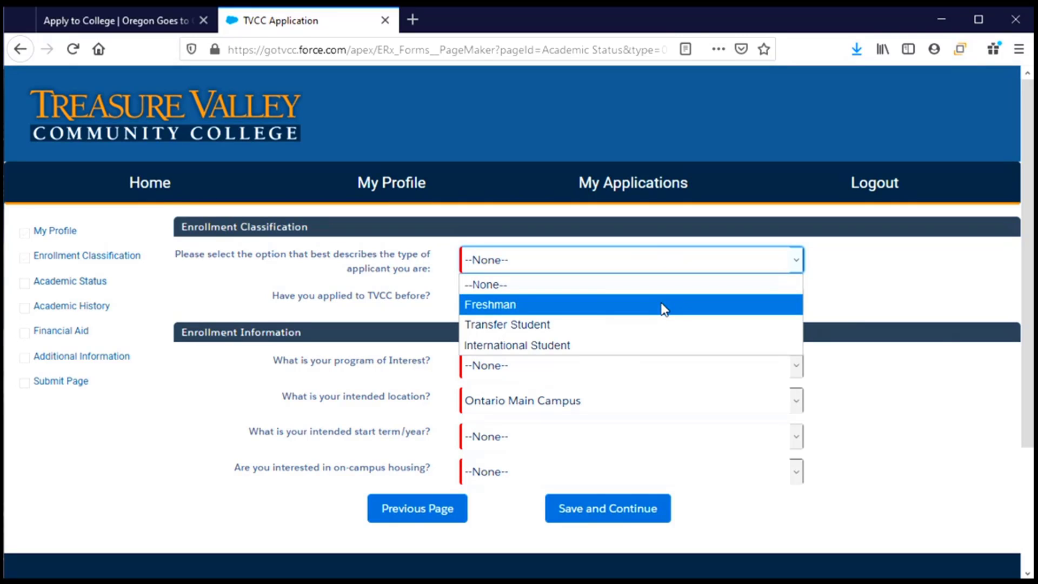
click(578, 312)
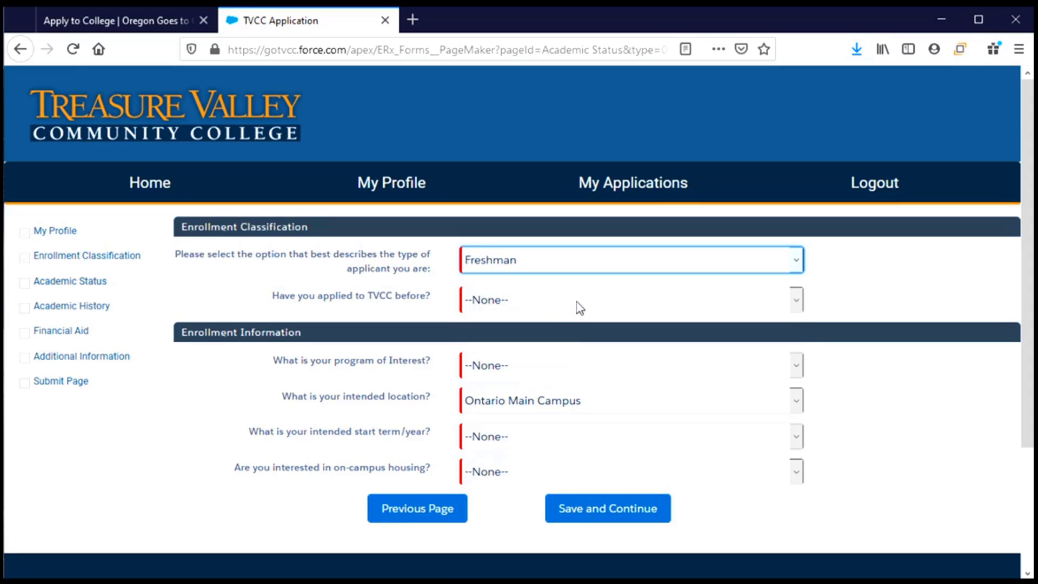
click(580, 308)
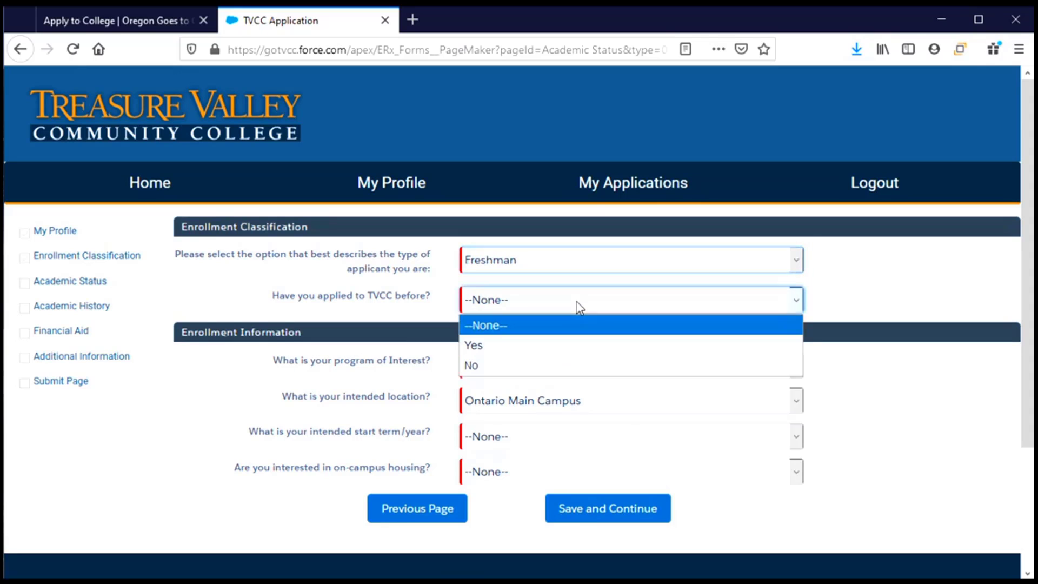
click(579, 374)
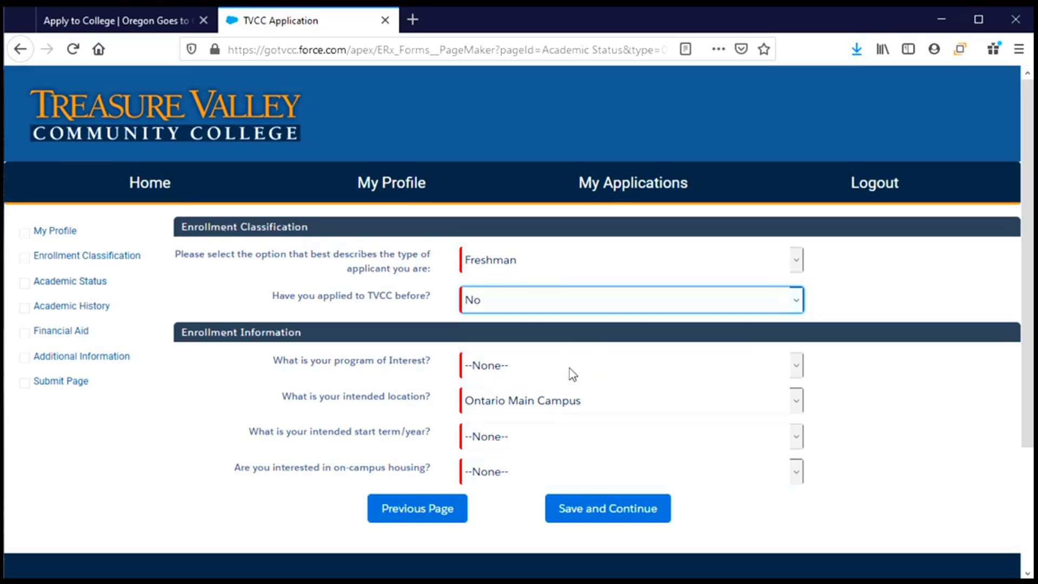
scroll(573, 371, down, 2)
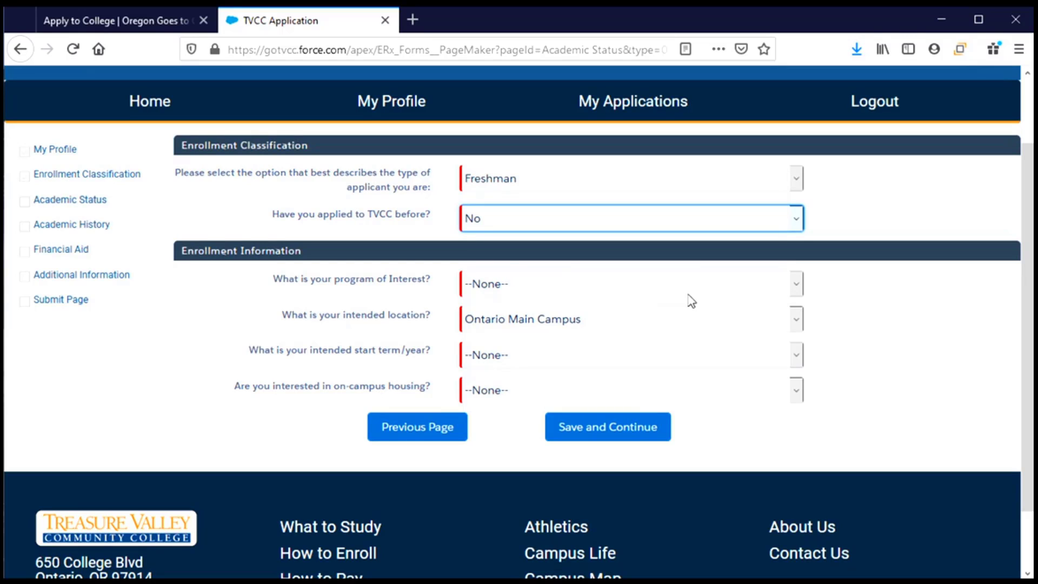
click(655, 296)
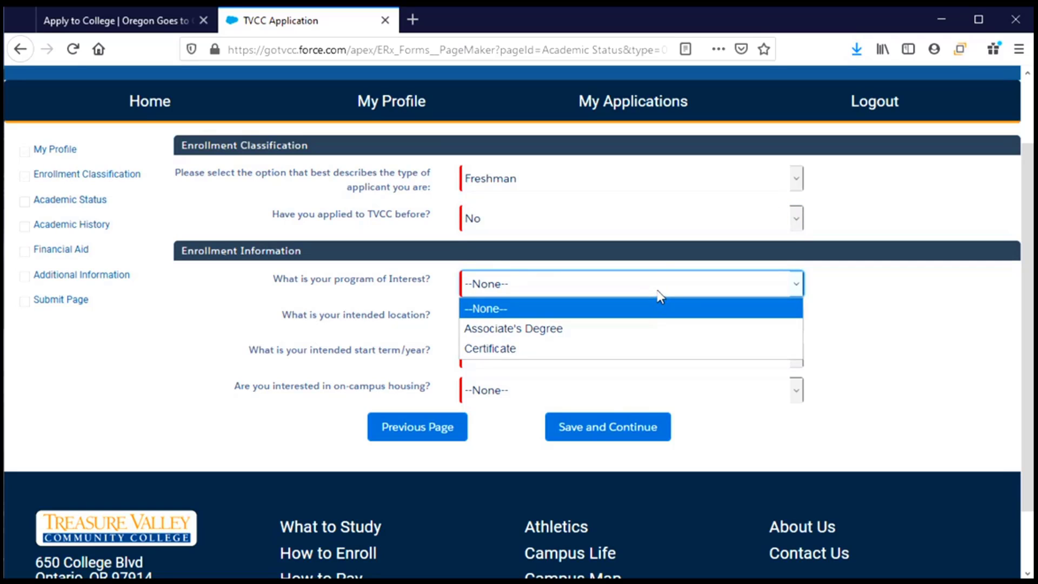
Step: Choose Associate's Degree, the Associate of Arts Degree type, and the Oregon Transfer emphasis
click(663, 329)
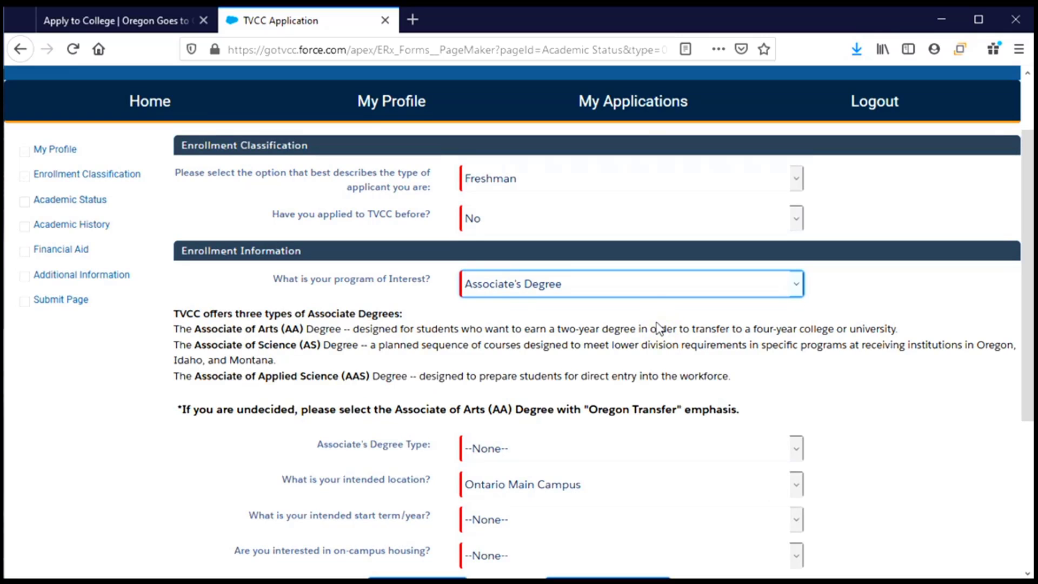
scroll(656, 324, down, 2)
scroll(654, 325, down, 2)
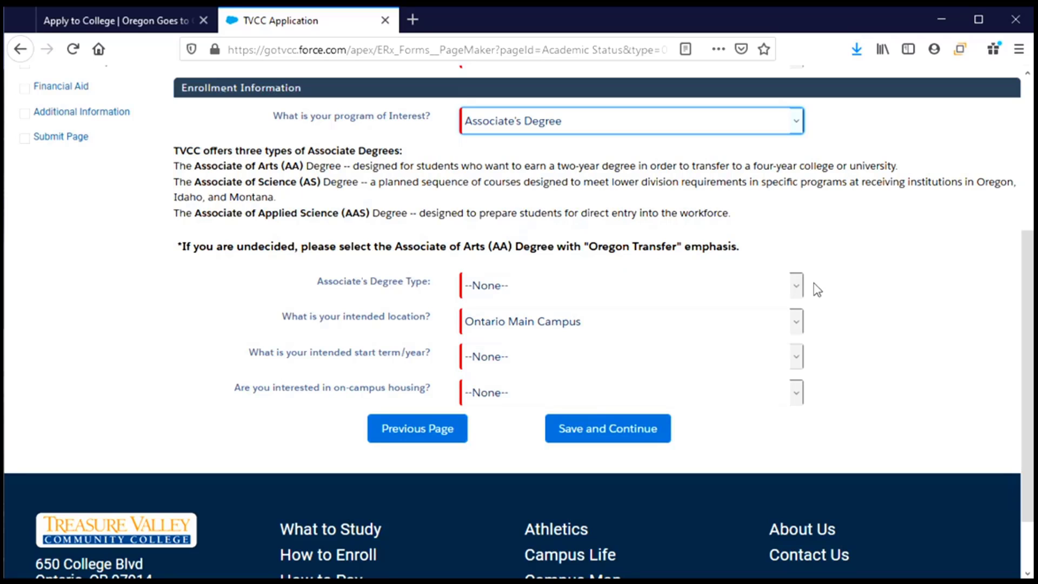
click(797, 287)
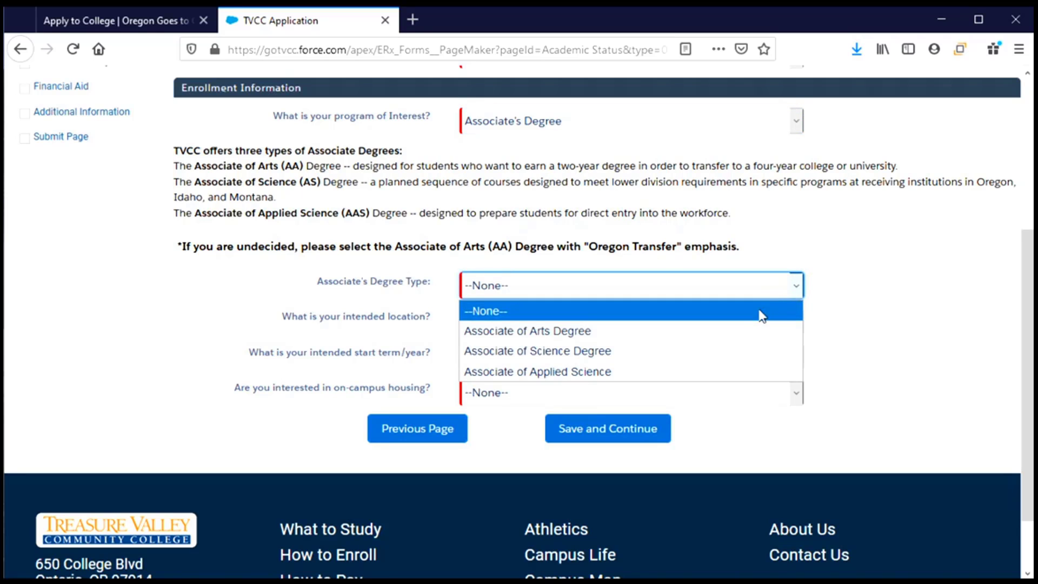
click(616, 339)
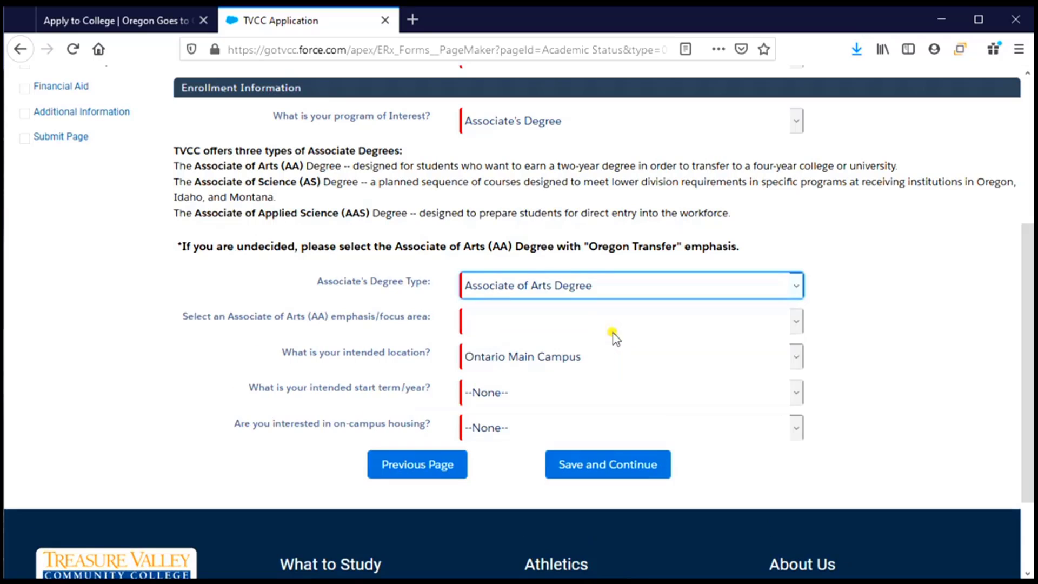
click(795, 324)
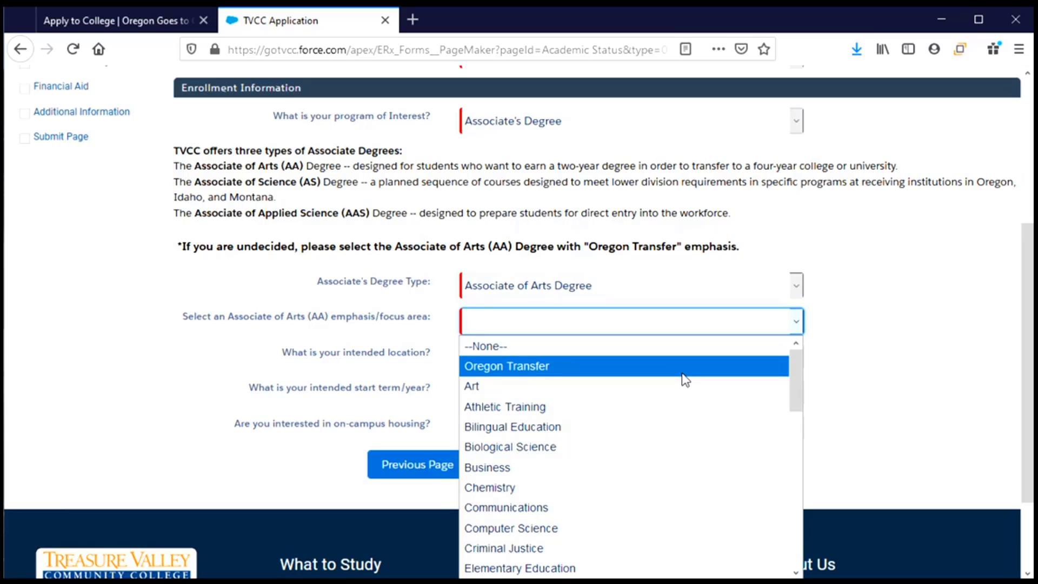
drag(795, 387, 793, 362)
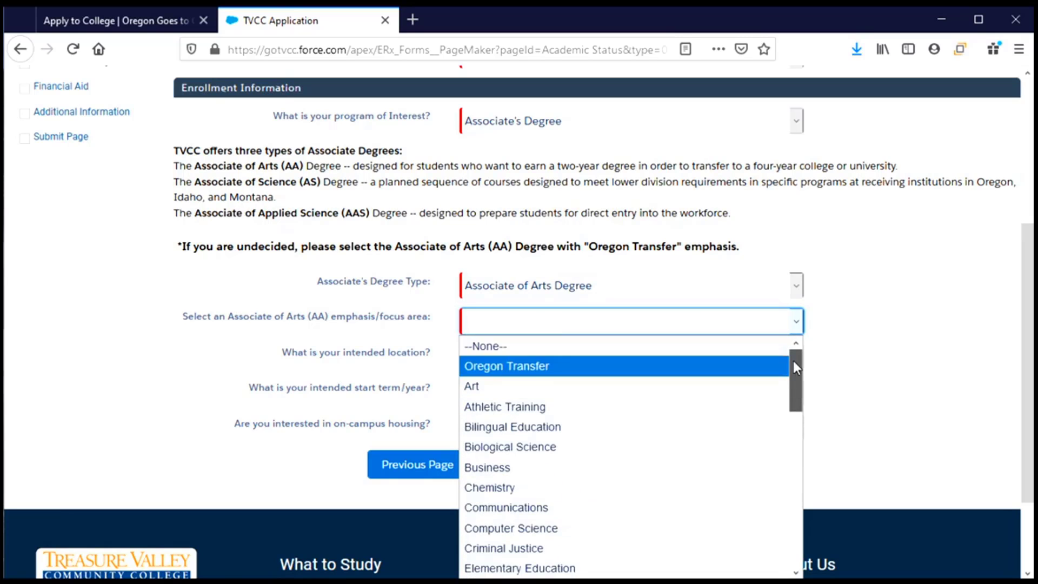
click(530, 367)
scroll(378, 330, down, 1)
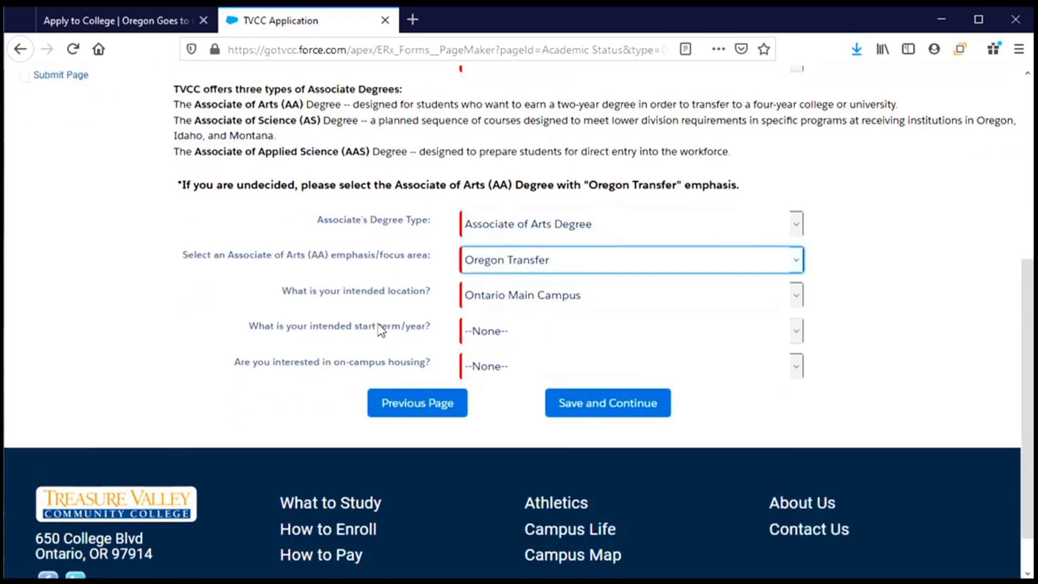
scroll(381, 330, down, 1)
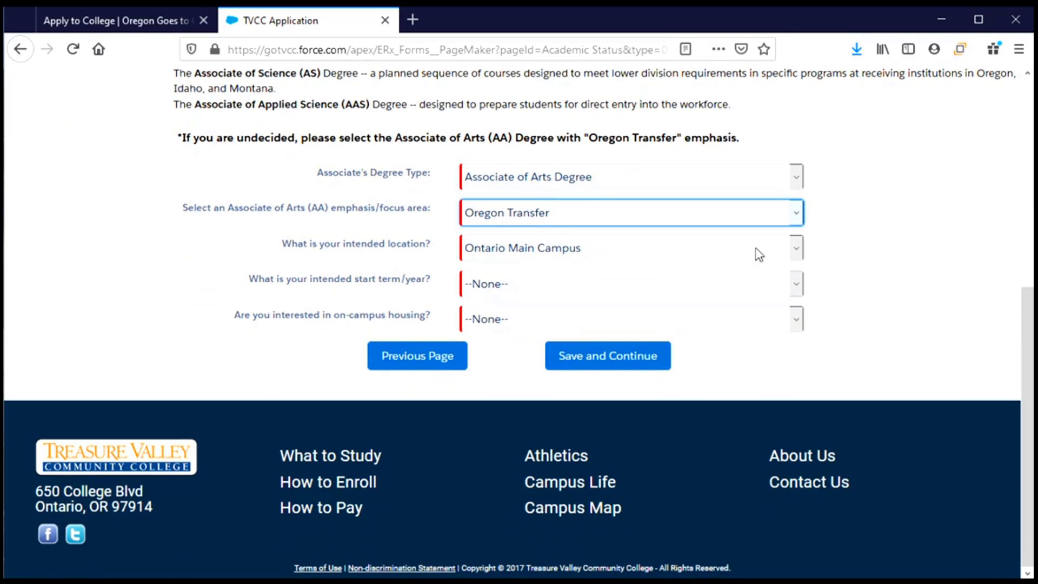
Step: Keep Ontario Main Campus, set start term Fall 2021, answer No to on-campus housing, and save
click(796, 251)
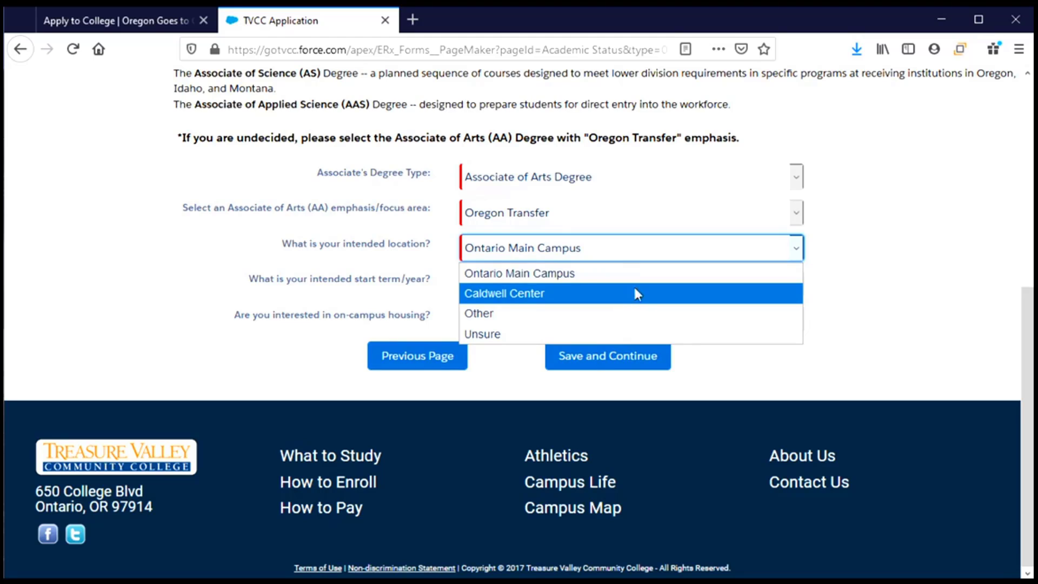
click(647, 249)
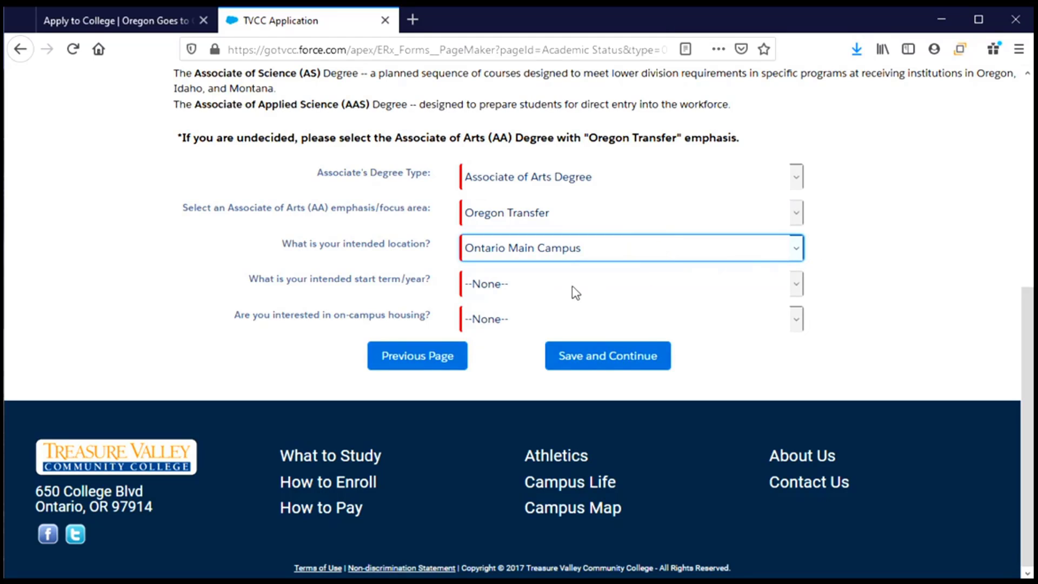
click(662, 294)
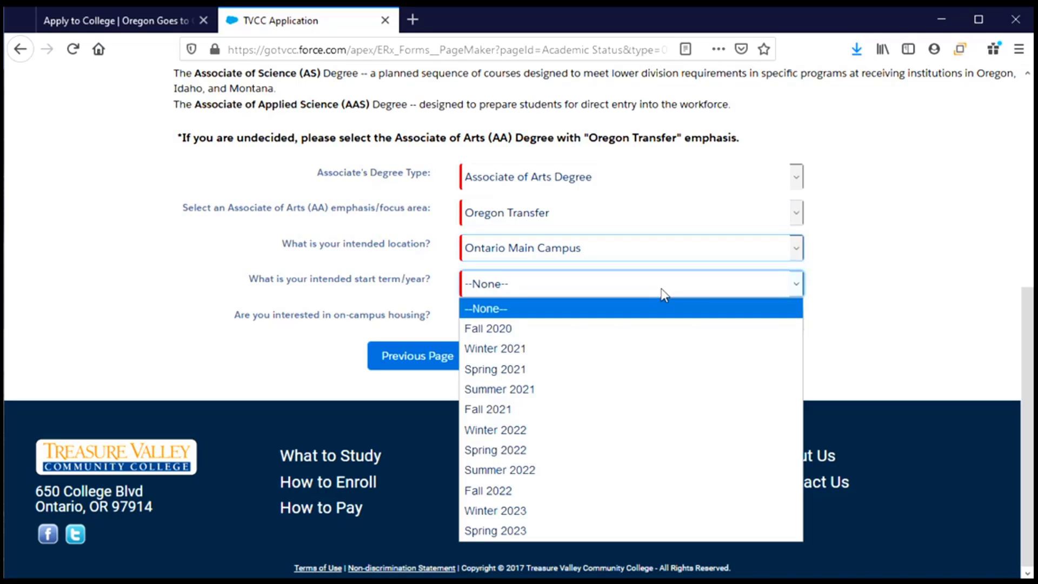
click(628, 410)
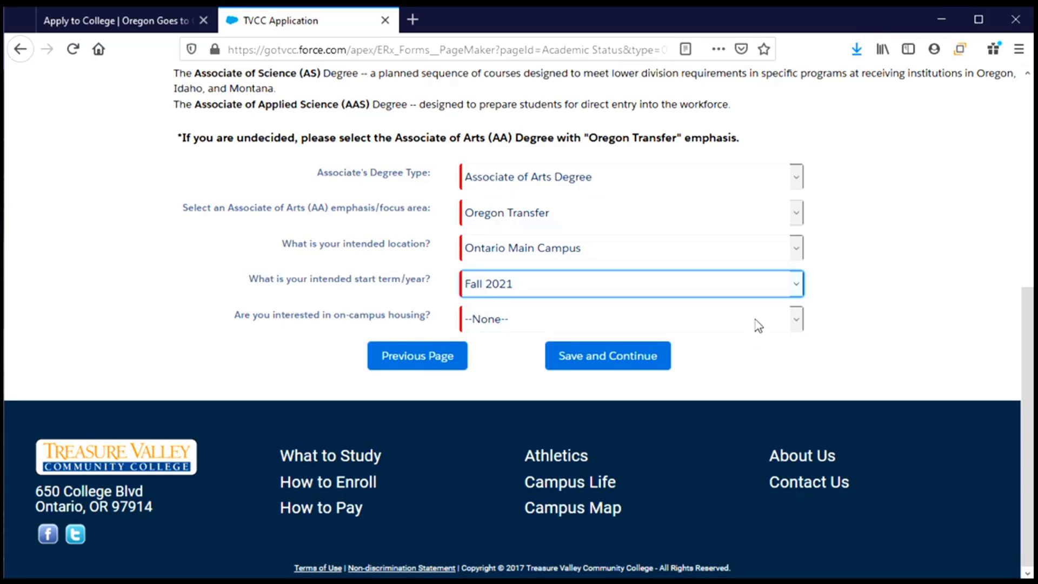
click(787, 323)
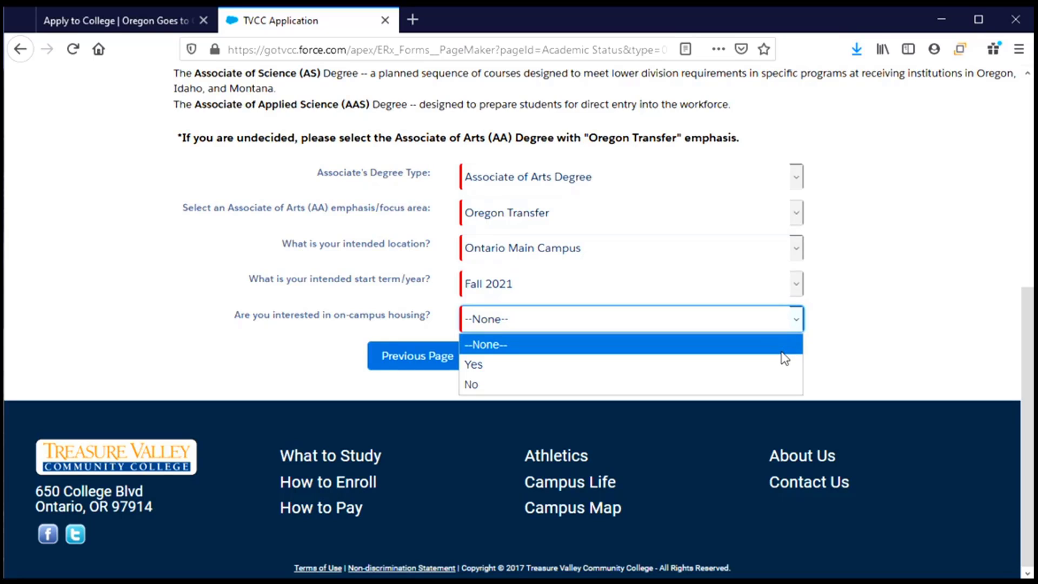
click(782, 385)
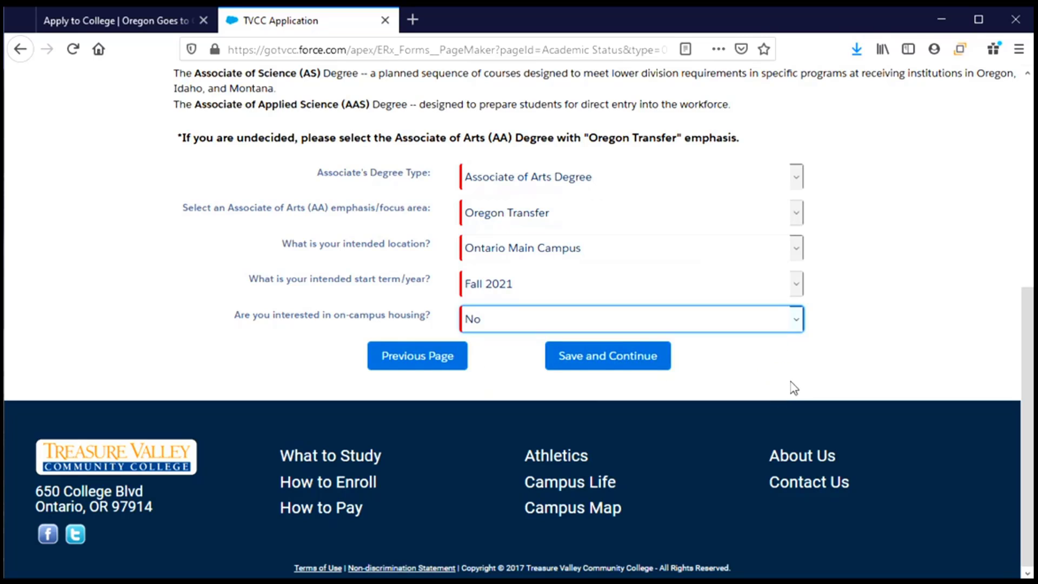
click(586, 367)
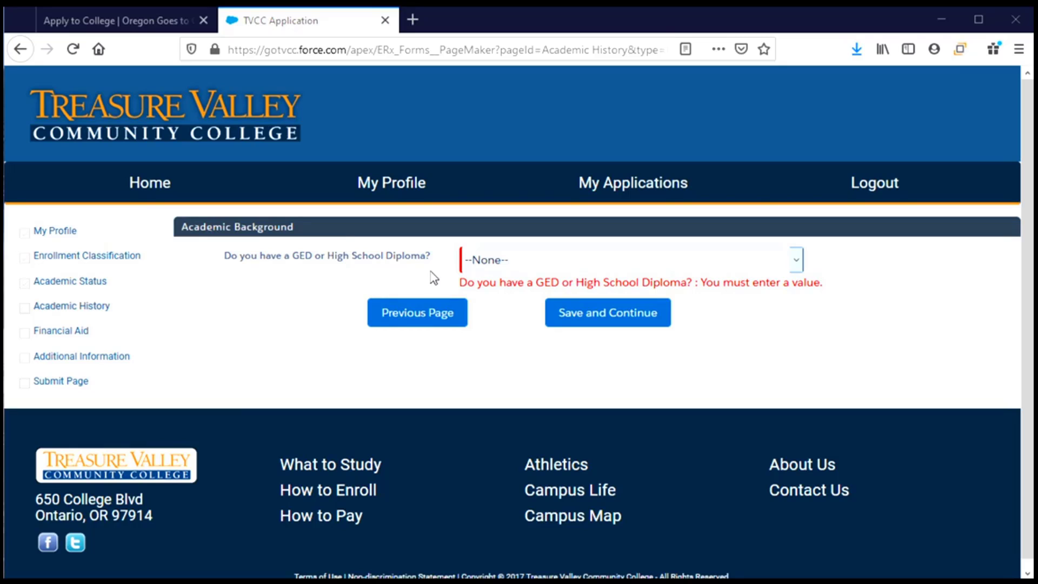
Step: Set the GED/High School Diploma dropdown to Yes and the transfer college credits dropdown to No
click(607, 265)
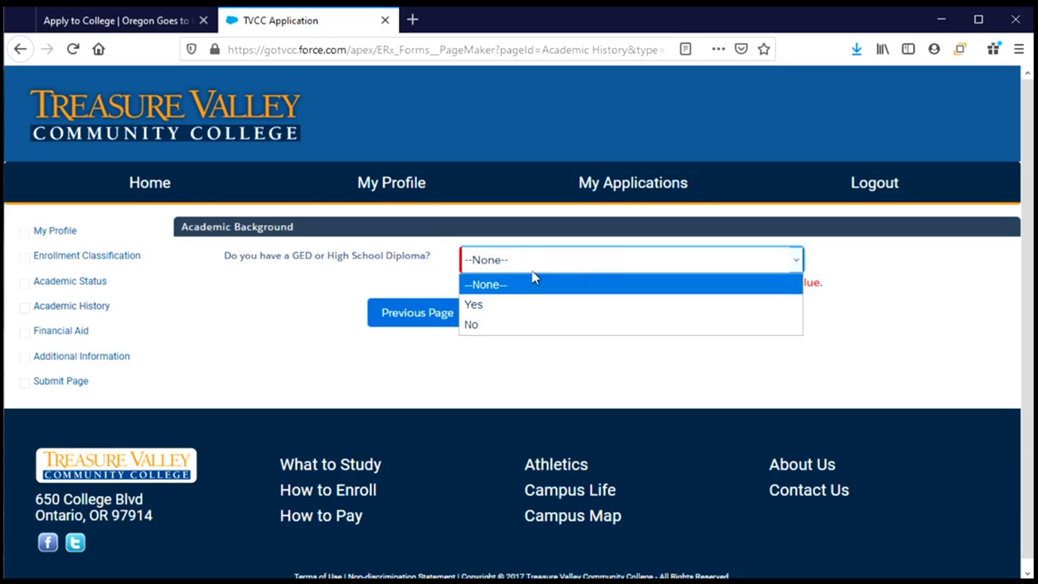
click(523, 306)
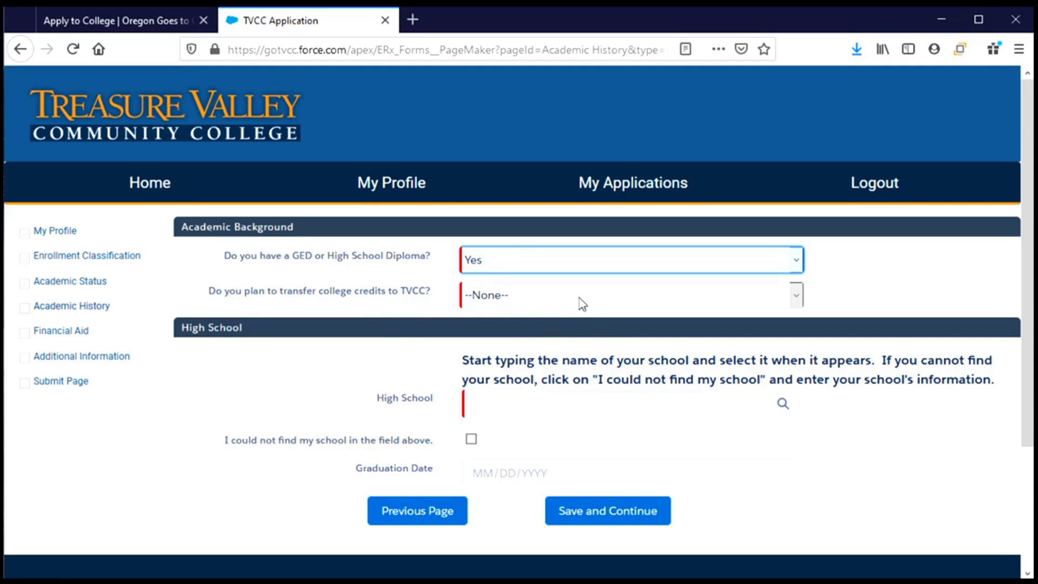
click(581, 304)
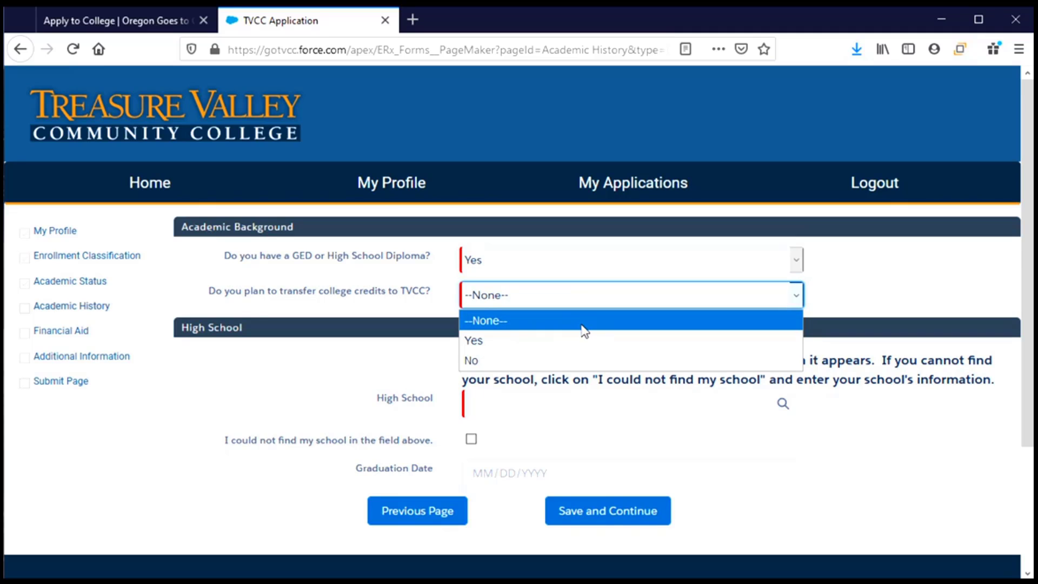
click(585, 368)
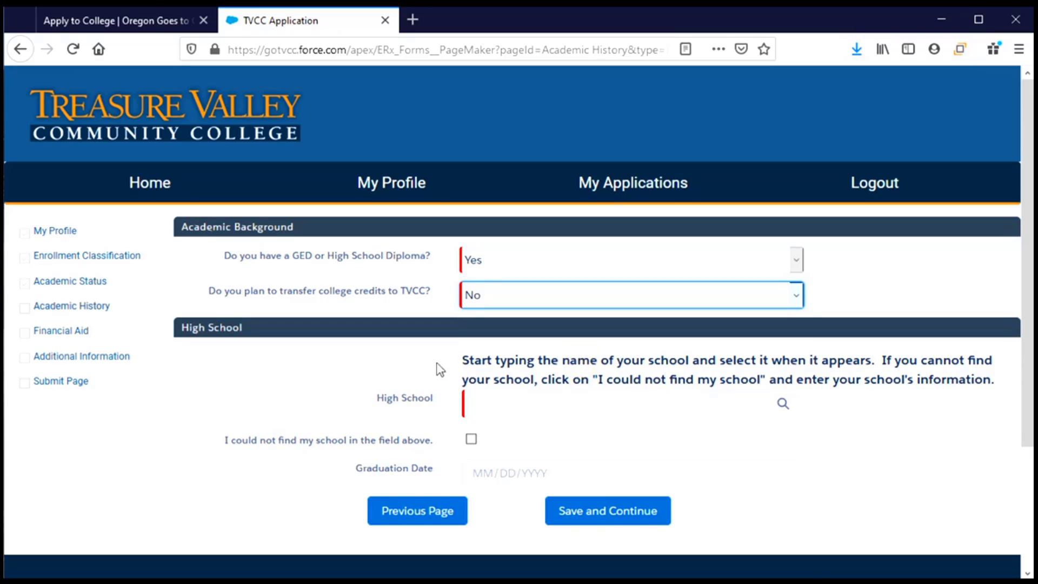
scroll(427, 379, down, 3)
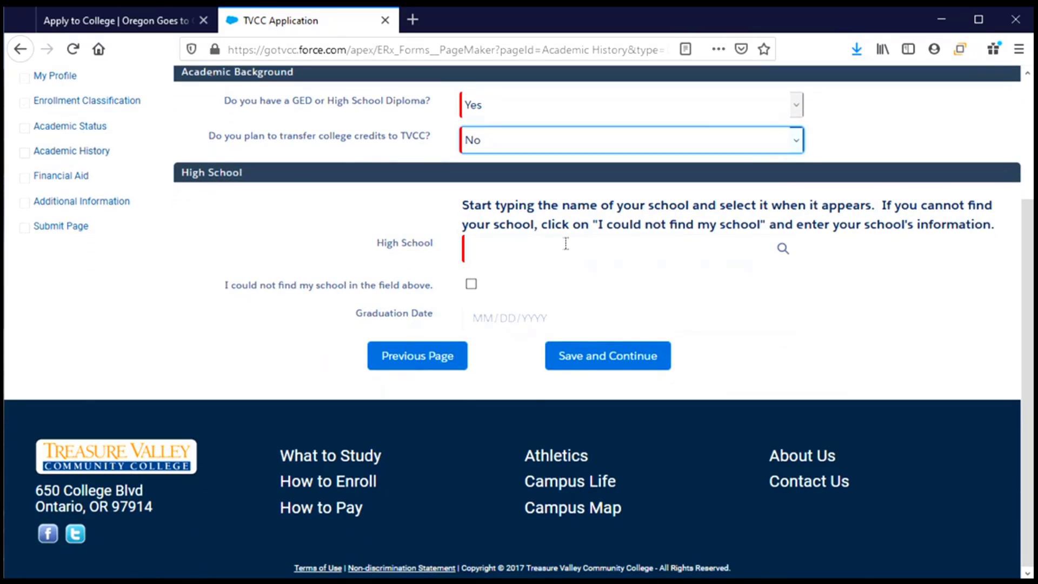
Step: Search 'Corvalli' and select Corvallis High School in Oregon as the high school
click(679, 242)
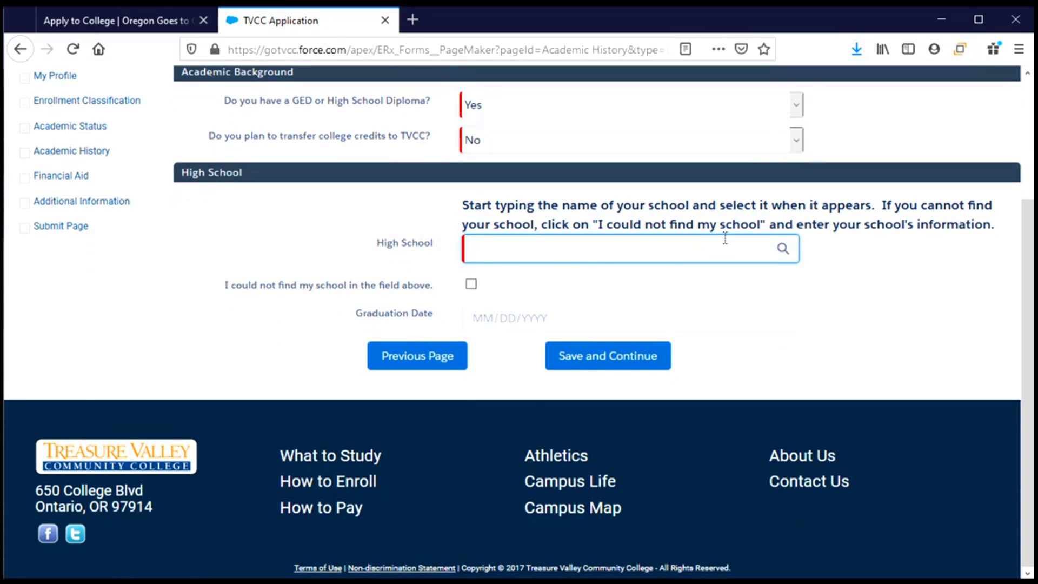
text(Corvl)
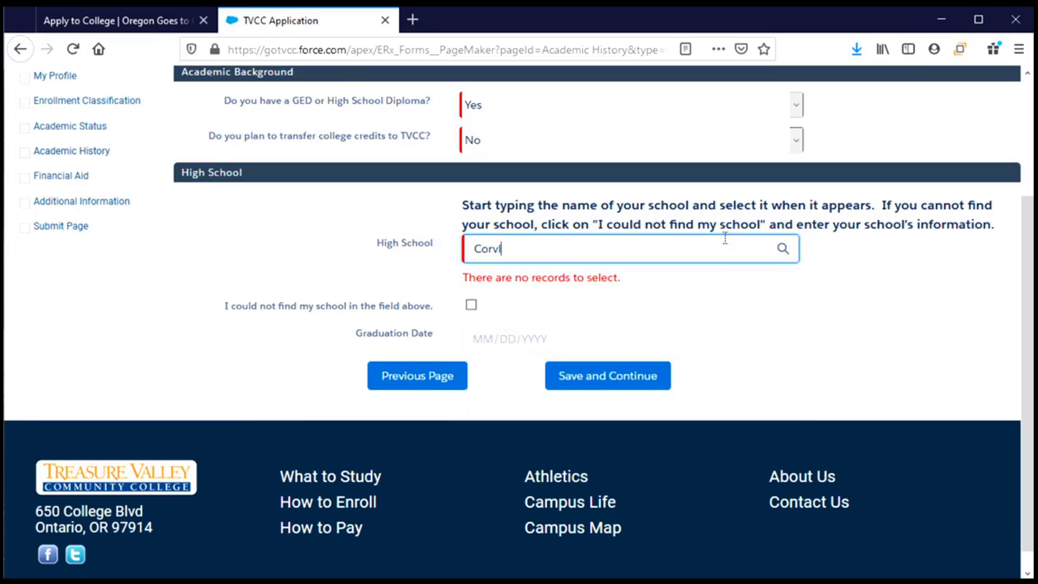
key(BackSpace)
text(all)
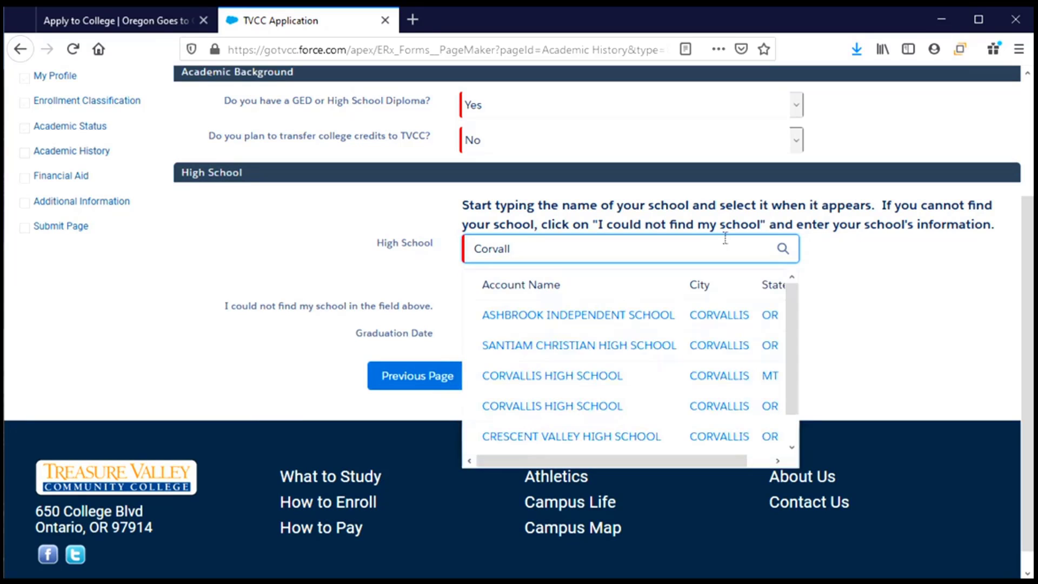
text(is)
click(599, 410)
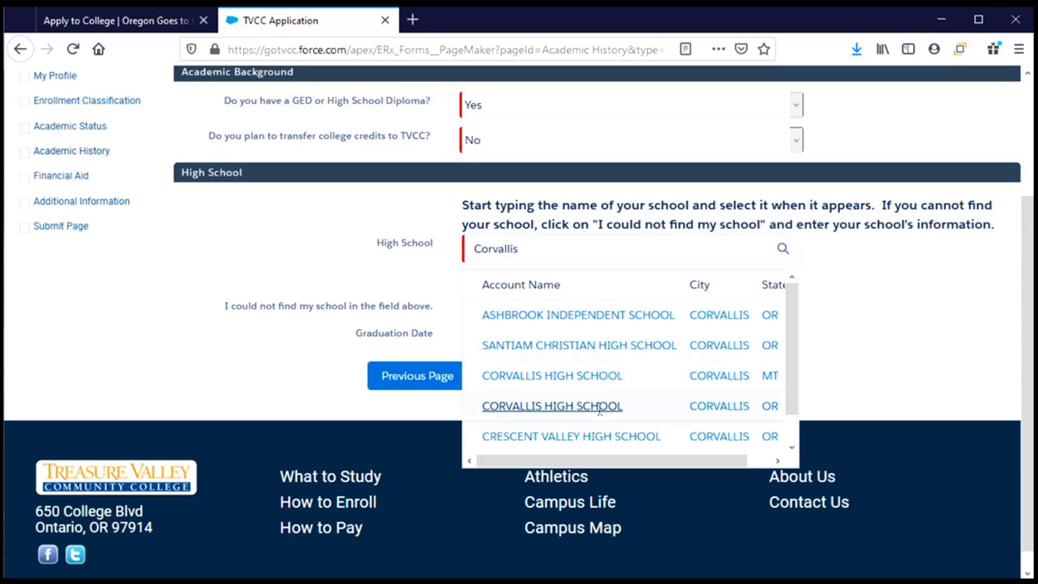
click(599, 409)
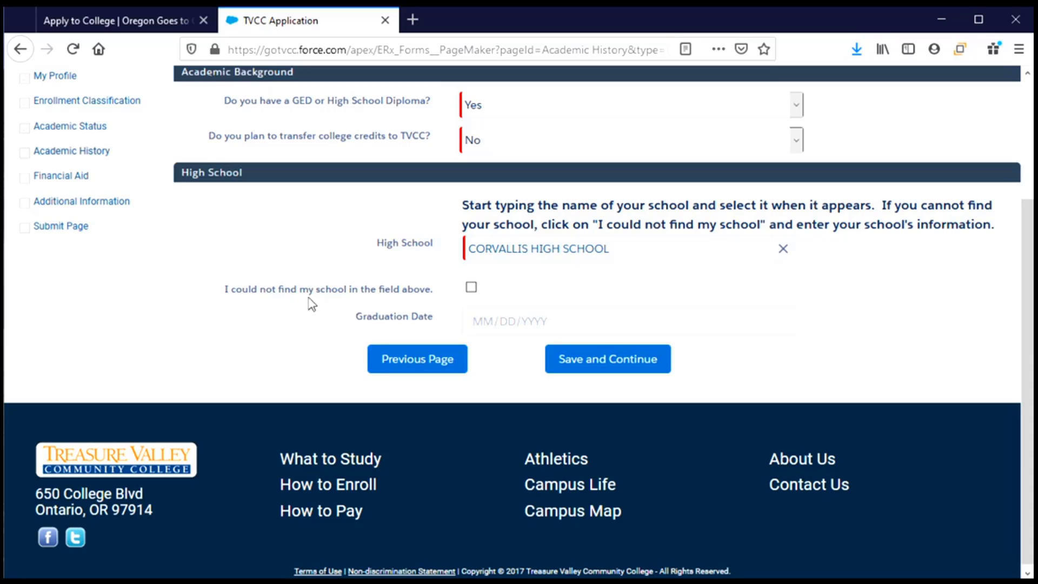
click(471, 288)
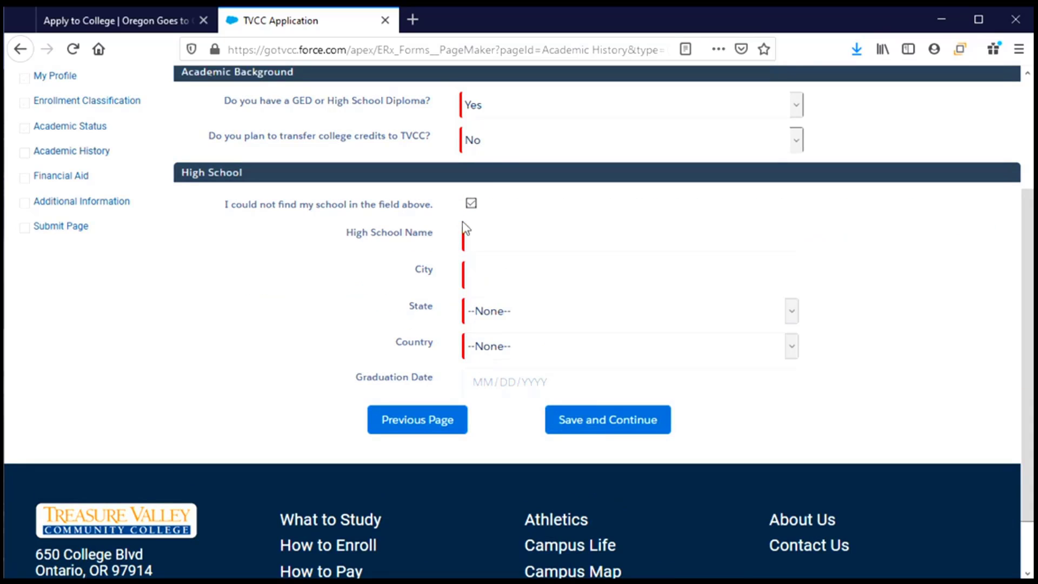
click(471, 204)
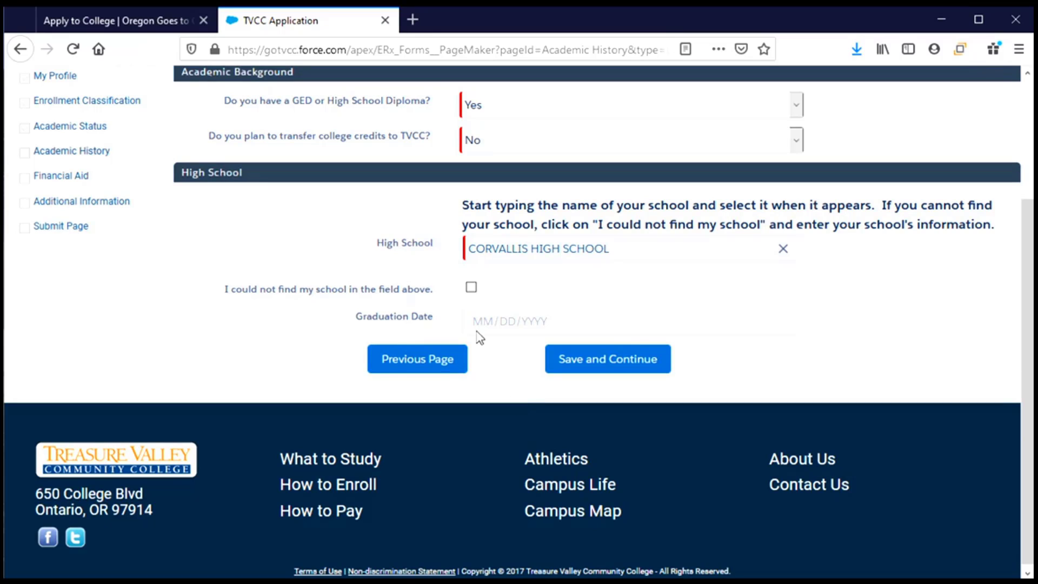
Step: Set the graduation date to June 1, 2021 (06/01/2021) in the date picker
click(563, 324)
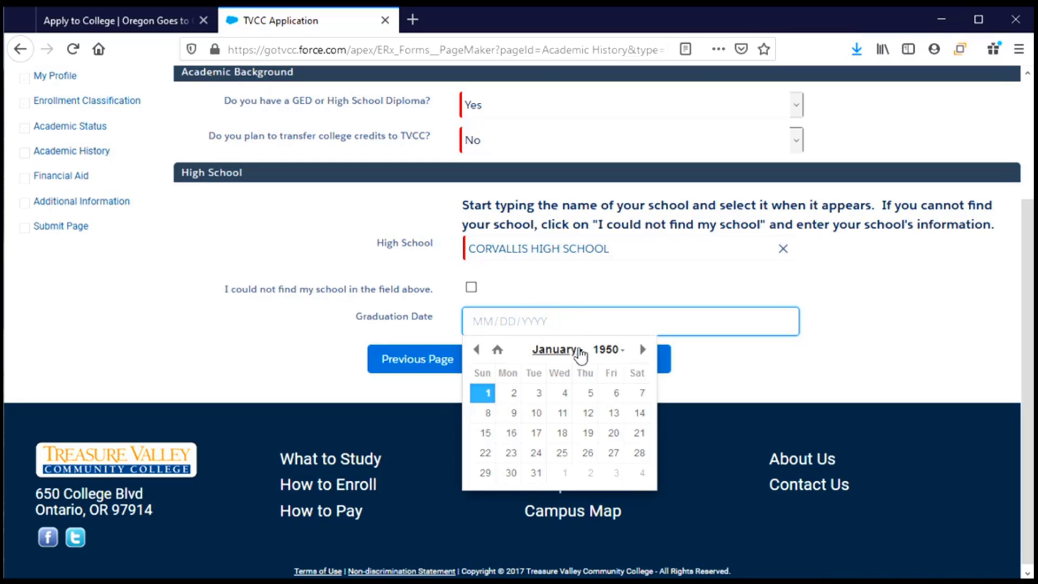
click(620, 352)
scroll(607, 427, down, 5)
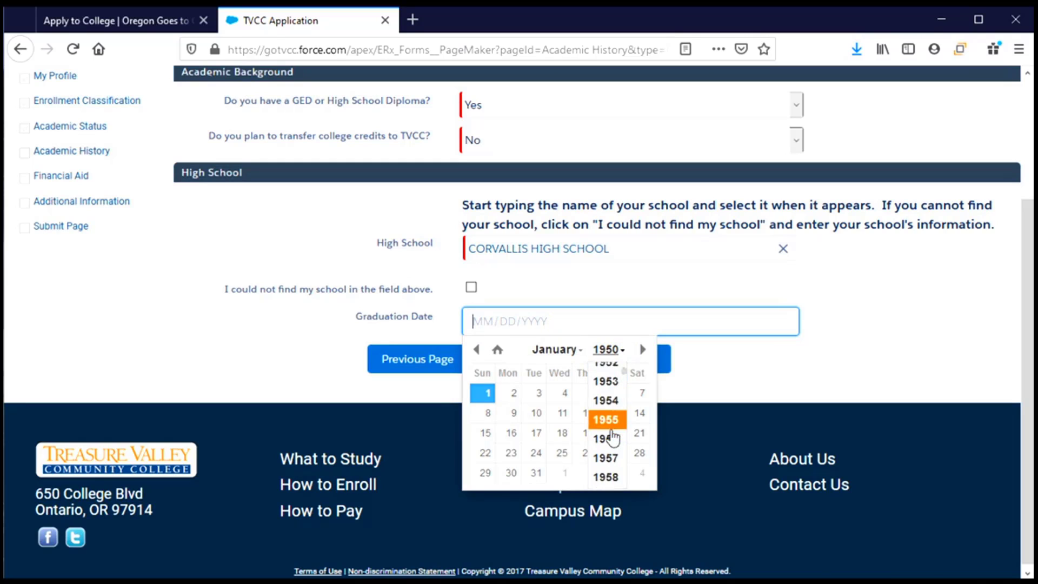
scroll(615, 447, down, 6)
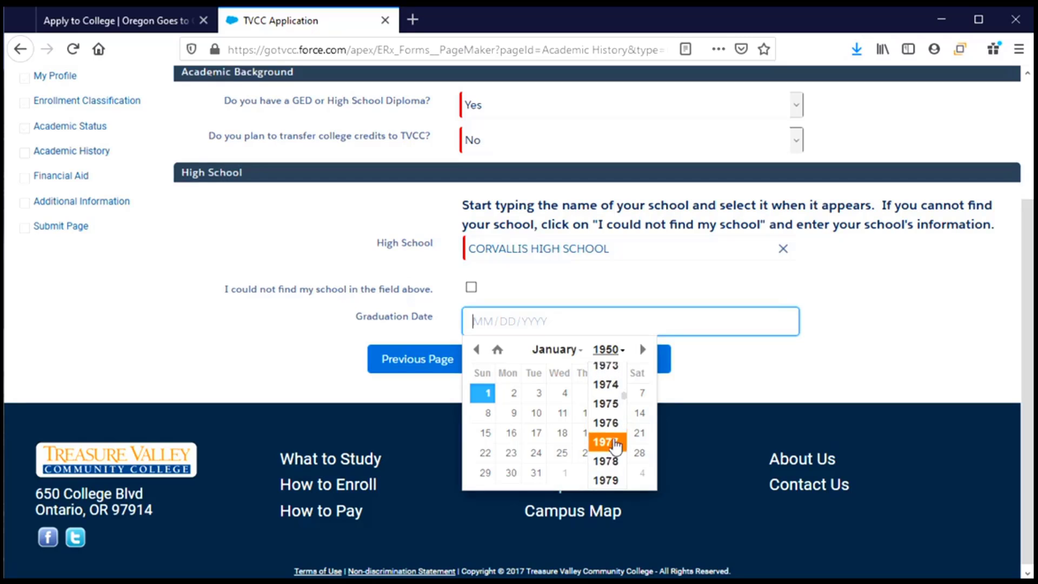
scroll(615, 448, down, 5)
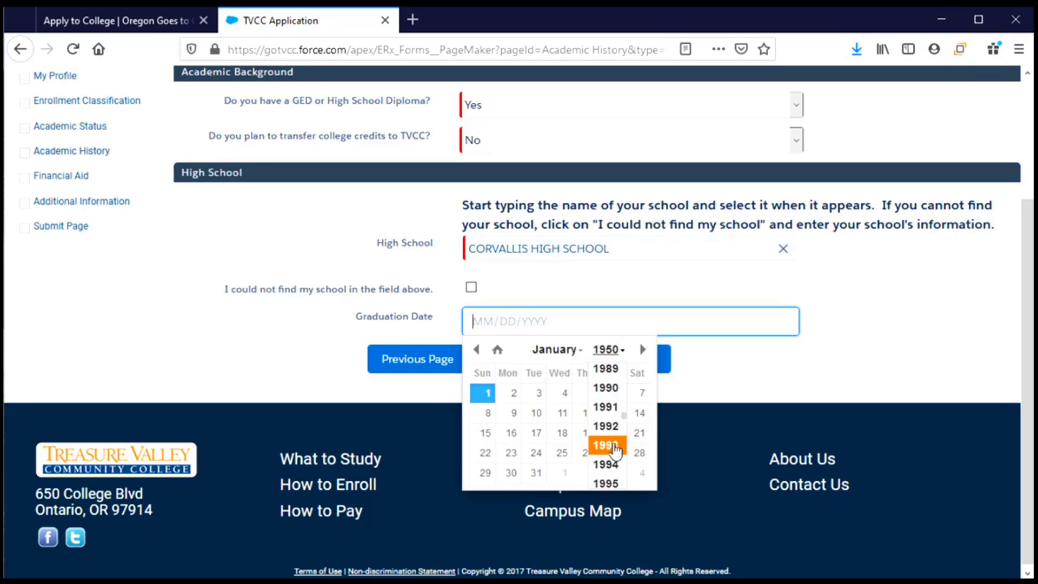
scroll(615, 449, down, 6)
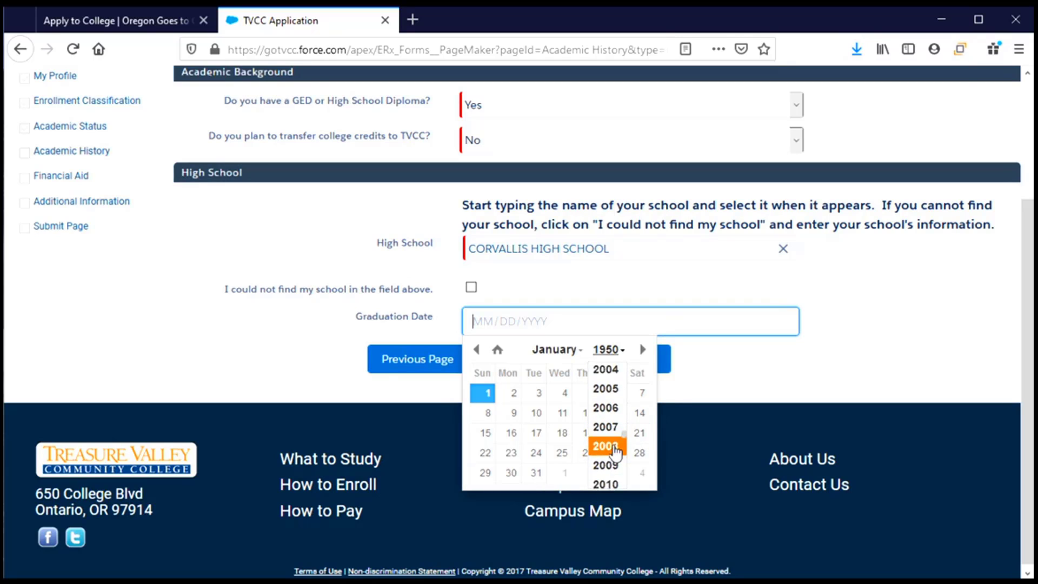
scroll(615, 450, down, 2)
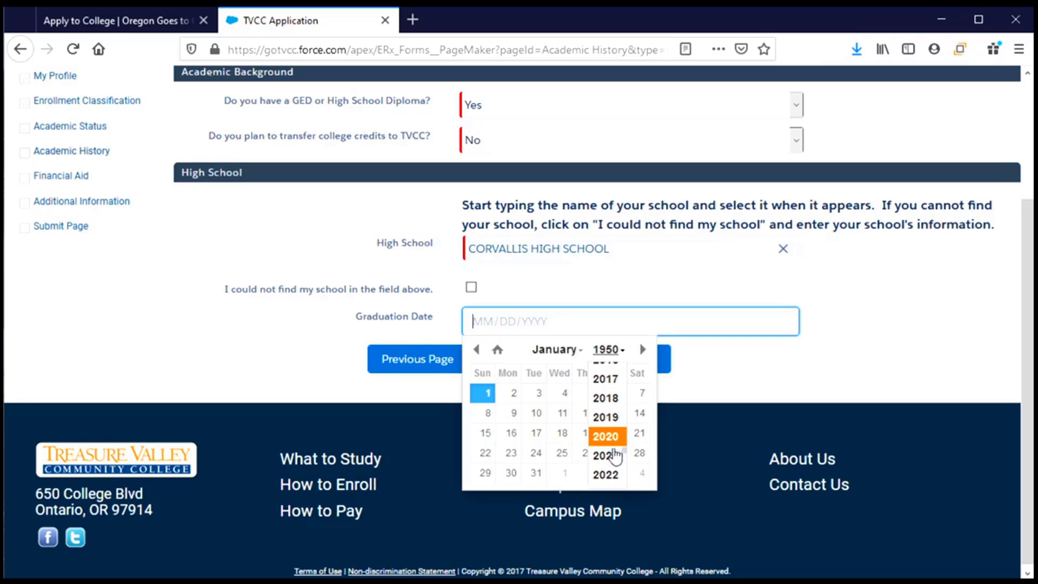
click(616, 457)
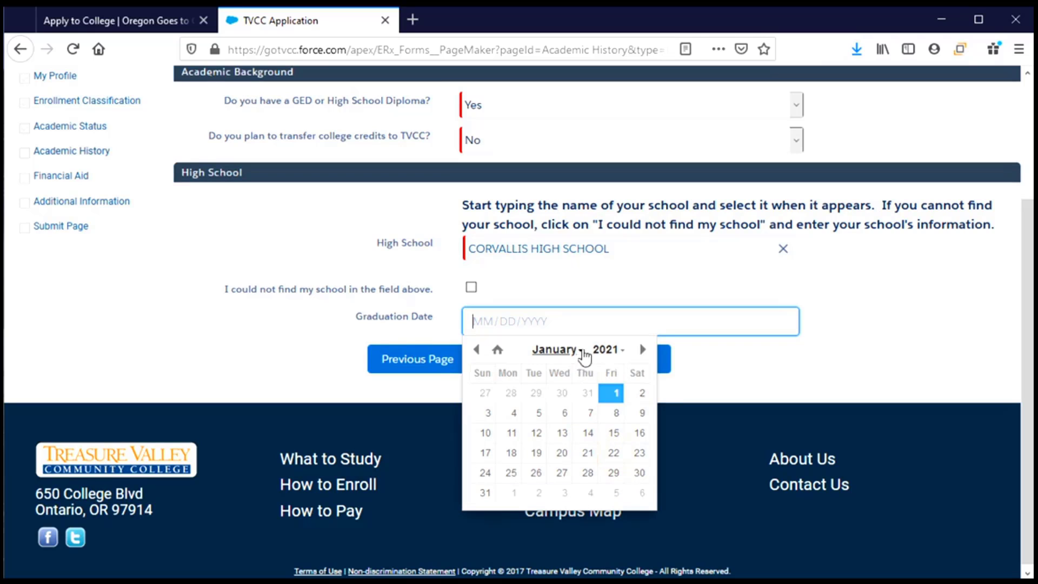
click(579, 351)
click(572, 467)
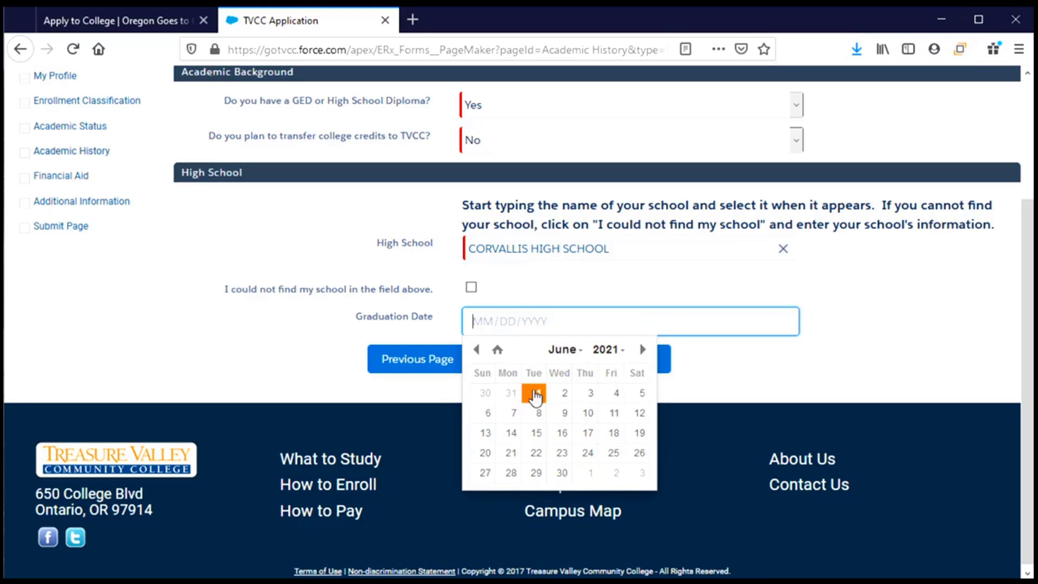
click(535, 395)
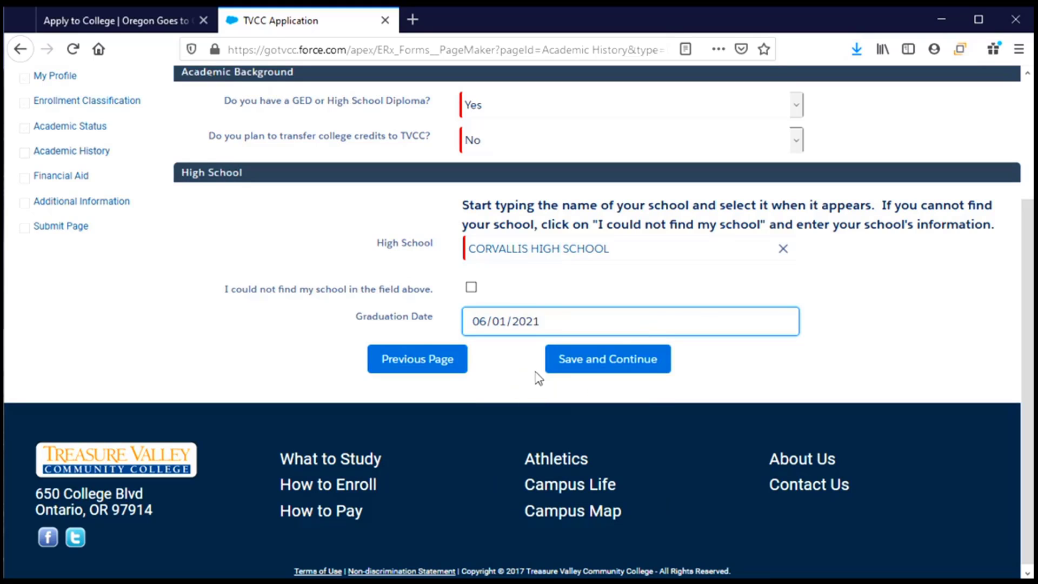
Step: Save the academic history and answer Yes to applying for federal financial aid
click(578, 365)
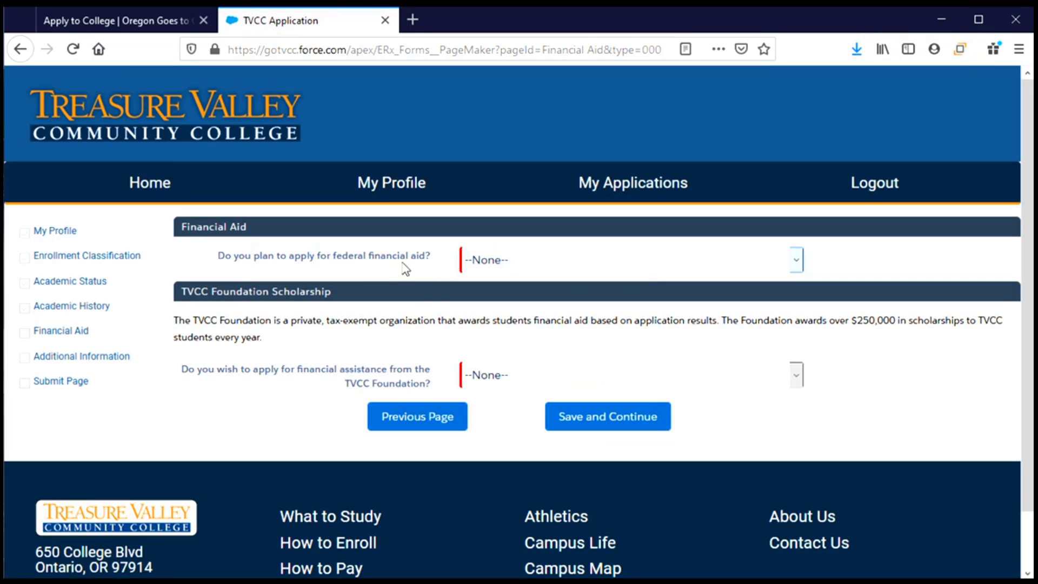
click(577, 268)
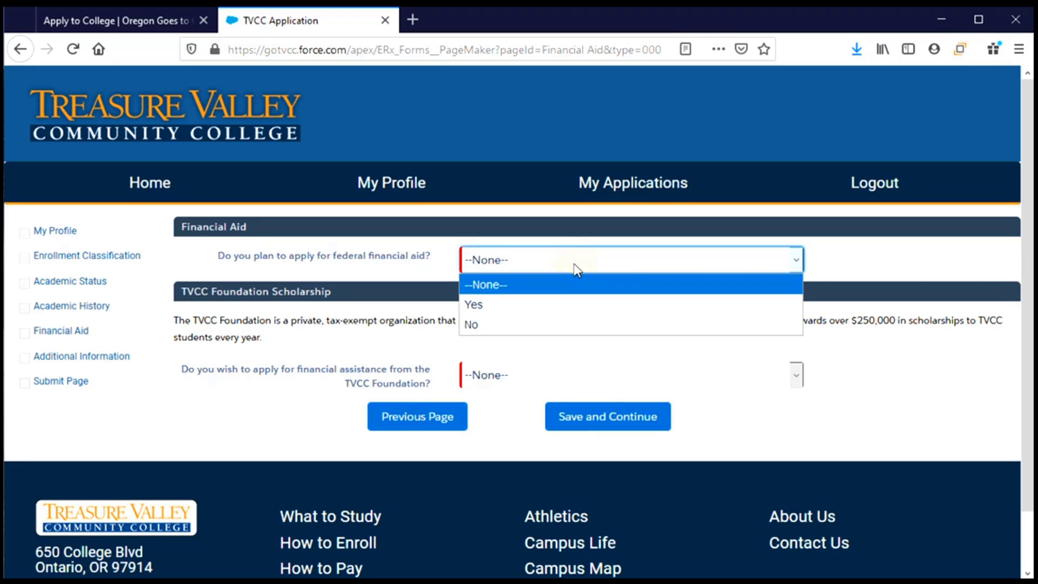
click(521, 310)
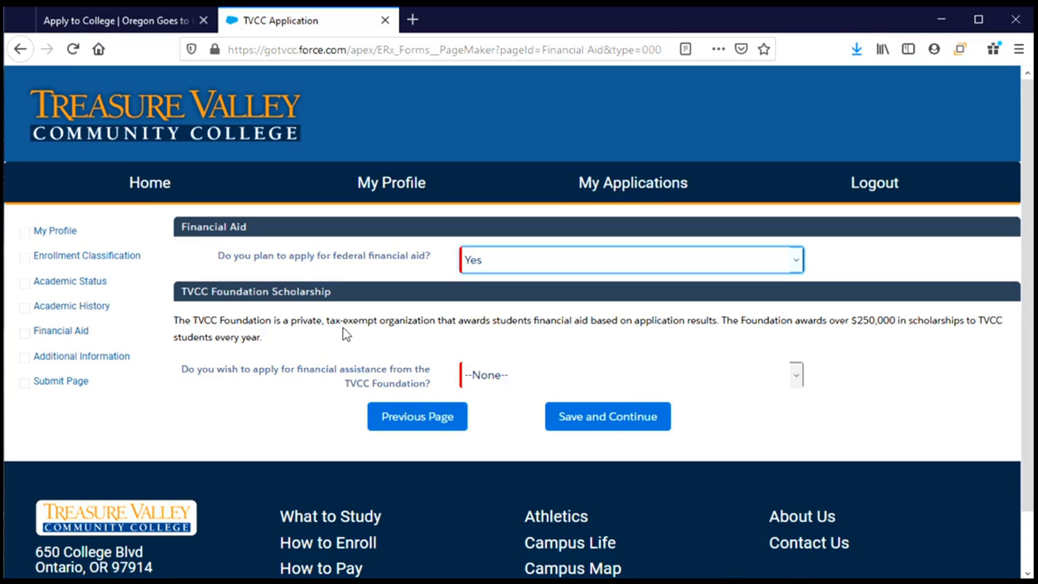
scroll(344, 331, down, 2)
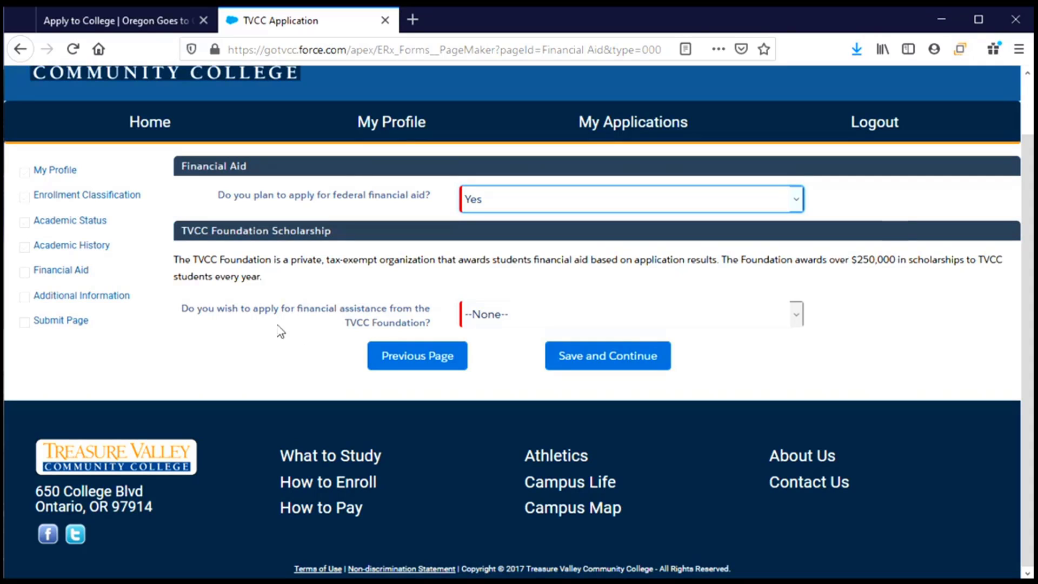
Step: Answer Yes to TVCC Foundation financial assistance and save the Financial Aid page
click(722, 317)
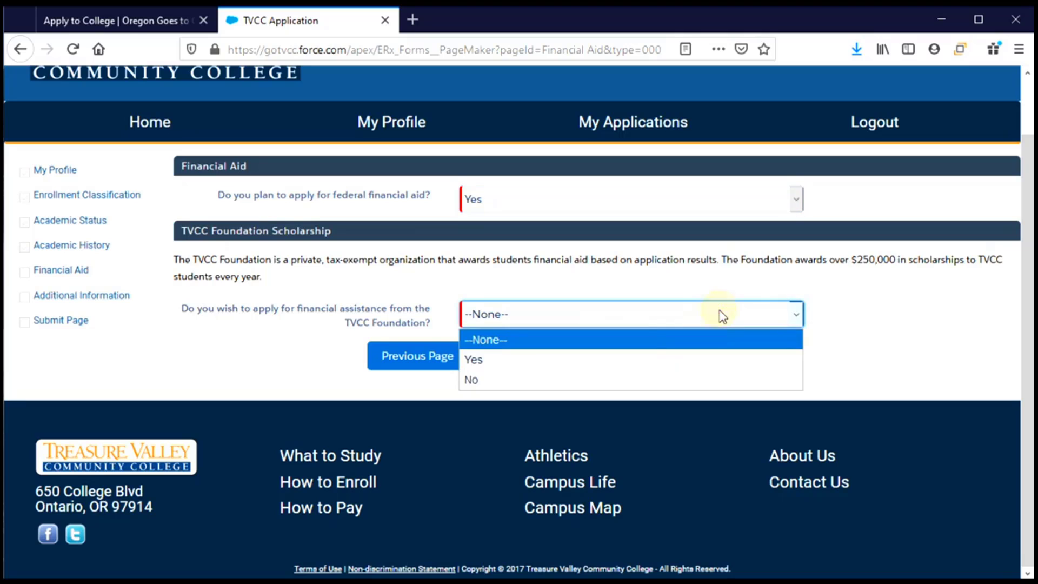
click(642, 370)
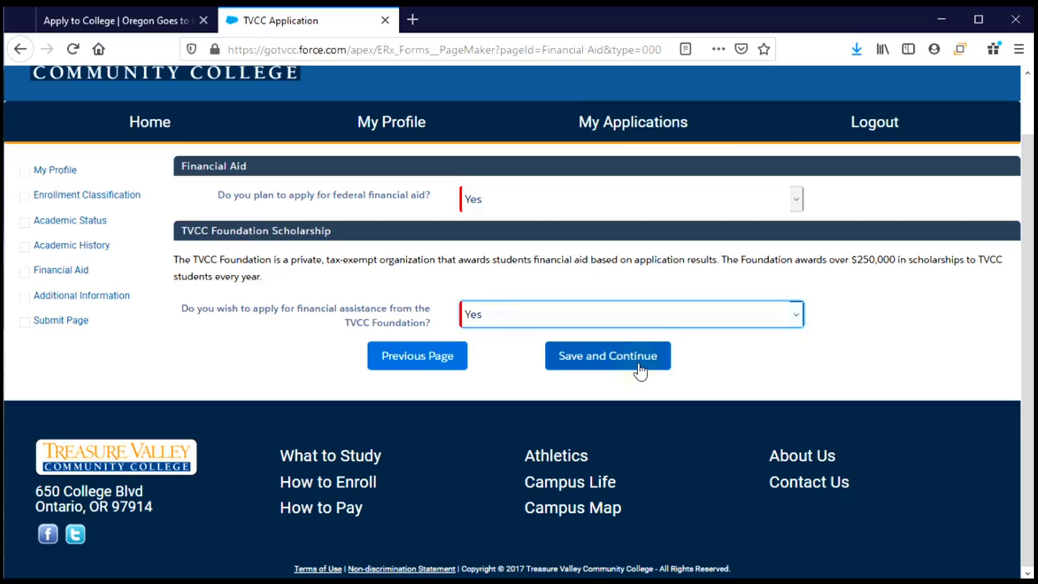
click(576, 361)
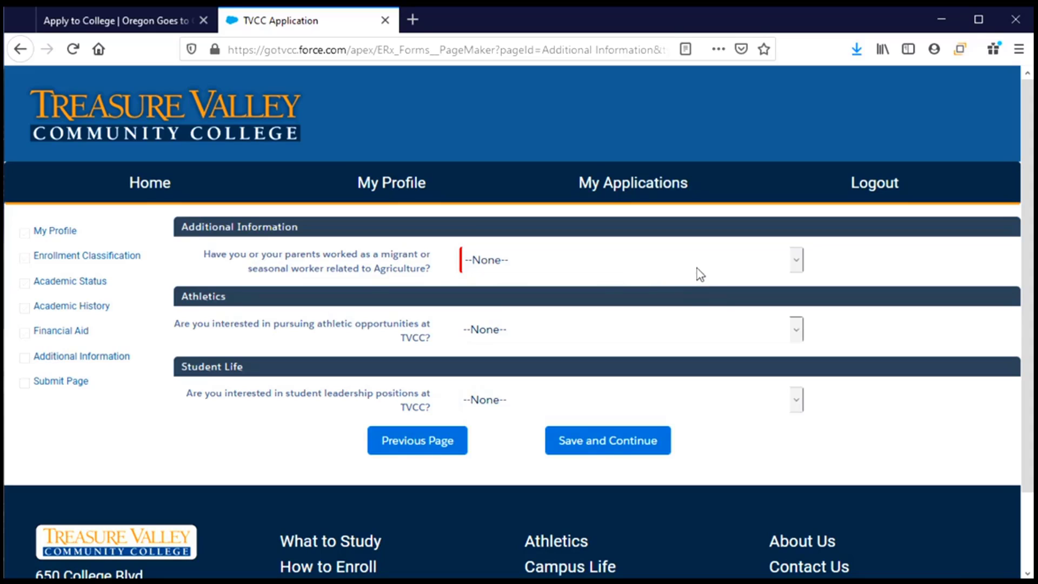
Step: Answer No to migrant agricultural work and athletics, Yes to student leadership, and save
click(640, 267)
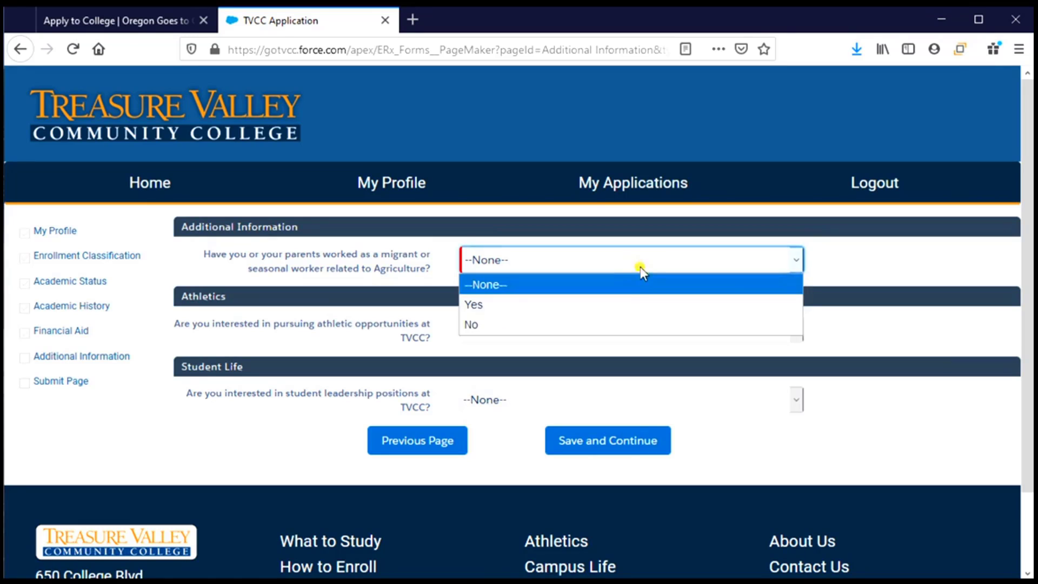
click(632, 327)
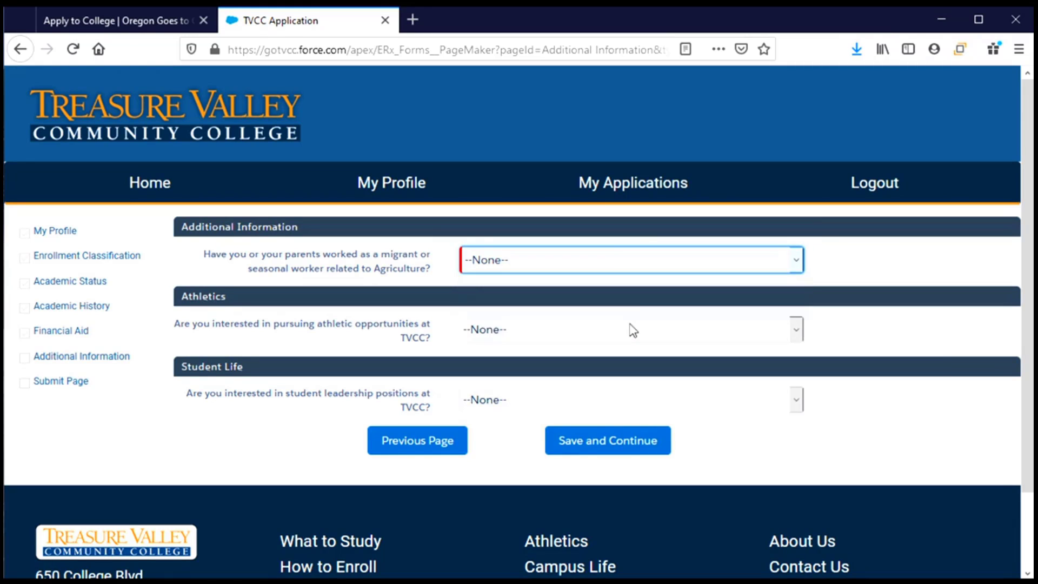
click(508, 332)
click(505, 403)
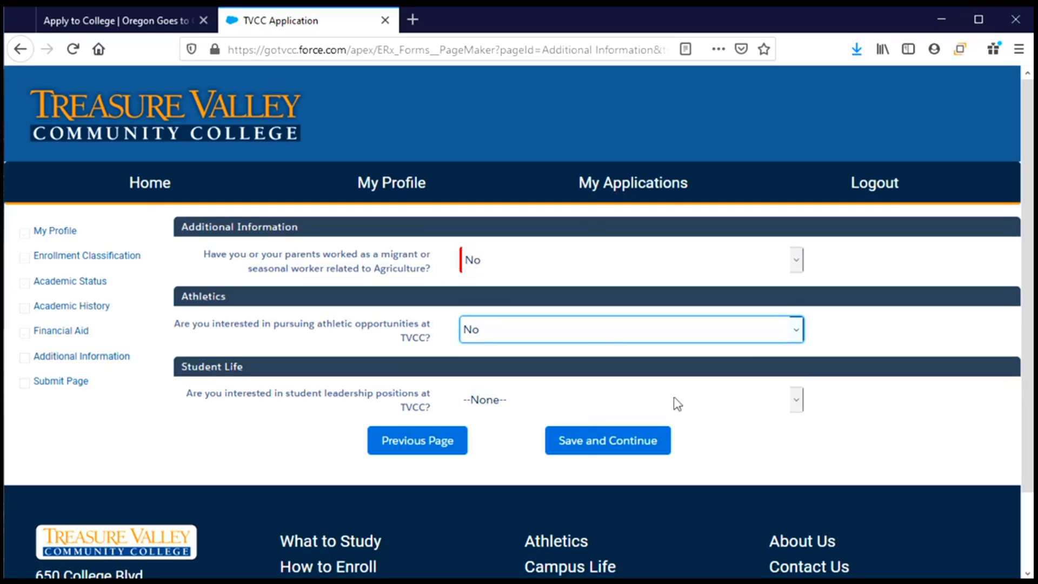
click(694, 403)
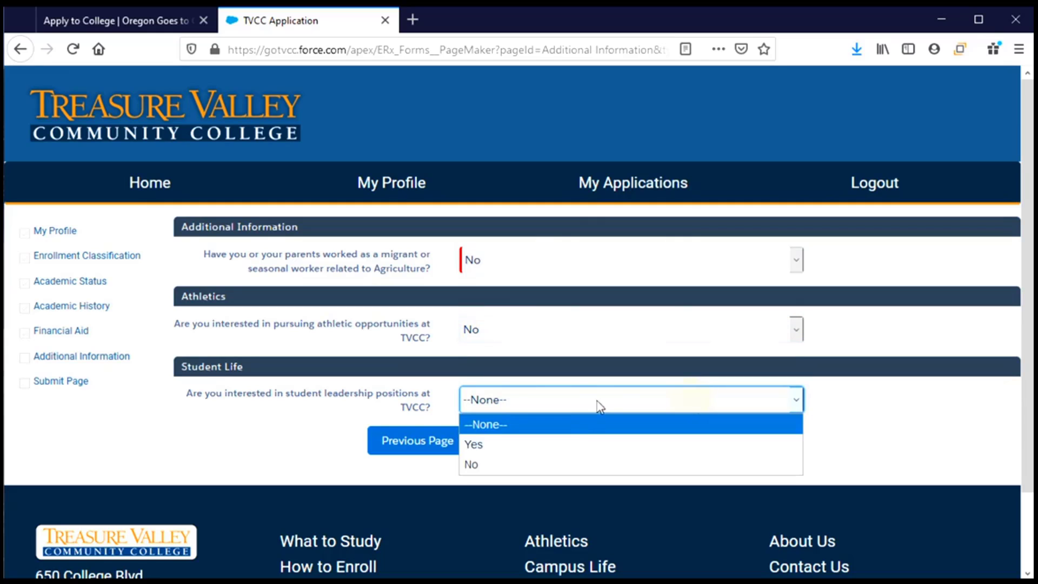
click(567, 444)
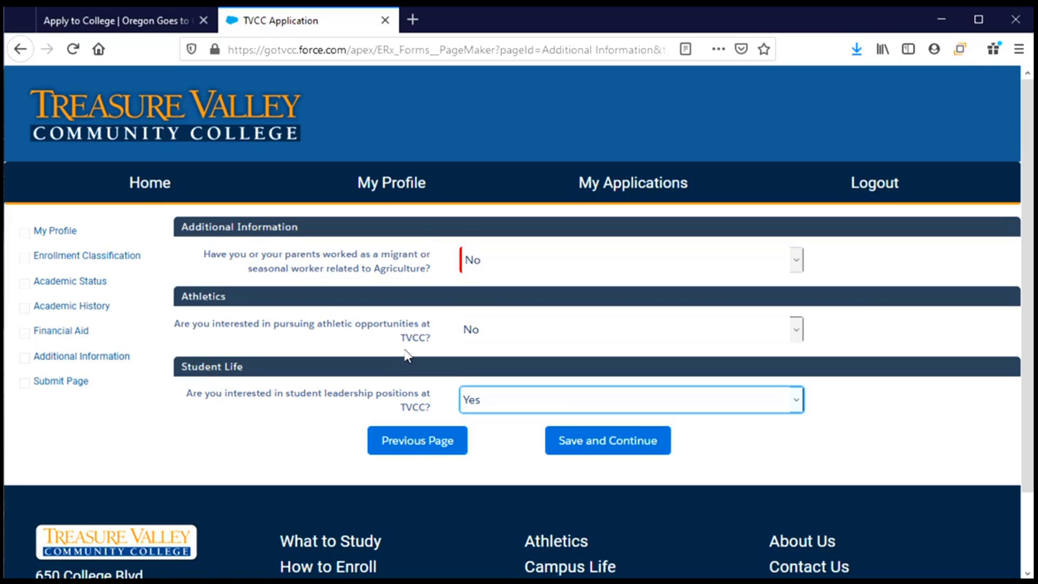
click(601, 444)
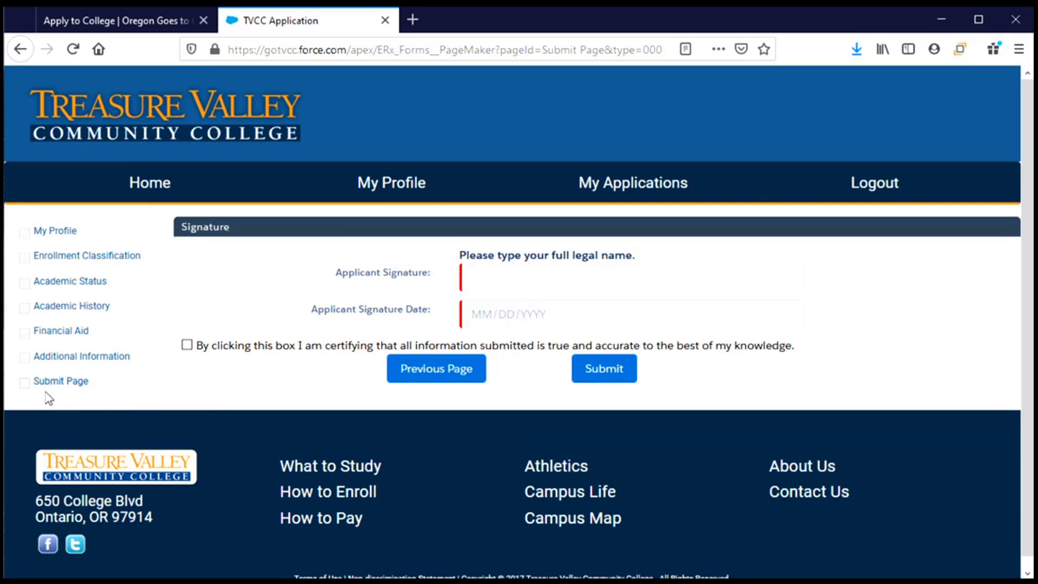
Step: Type the applicant's full legal name into the Applicant Signature field
click(513, 274)
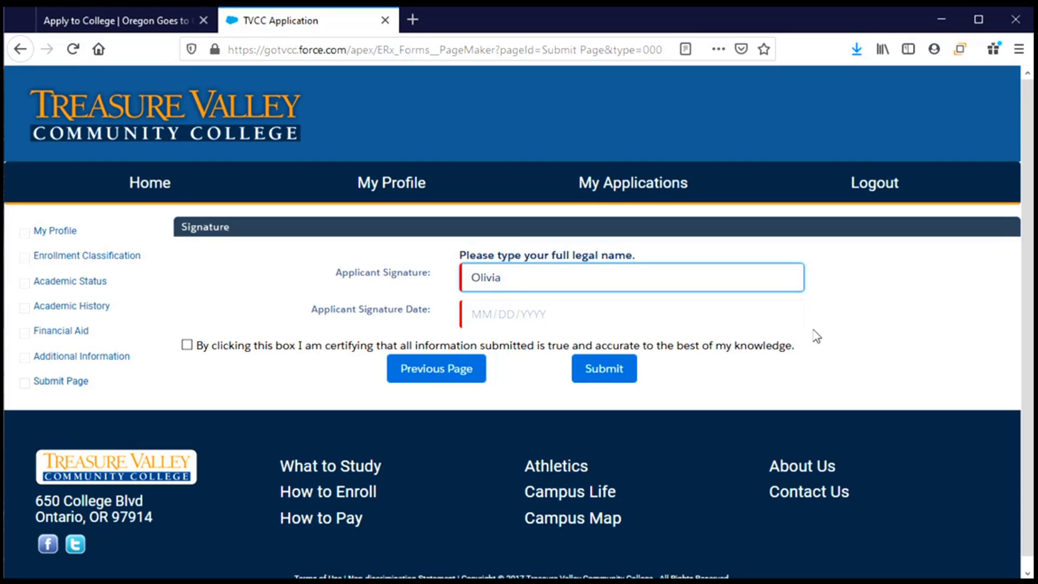
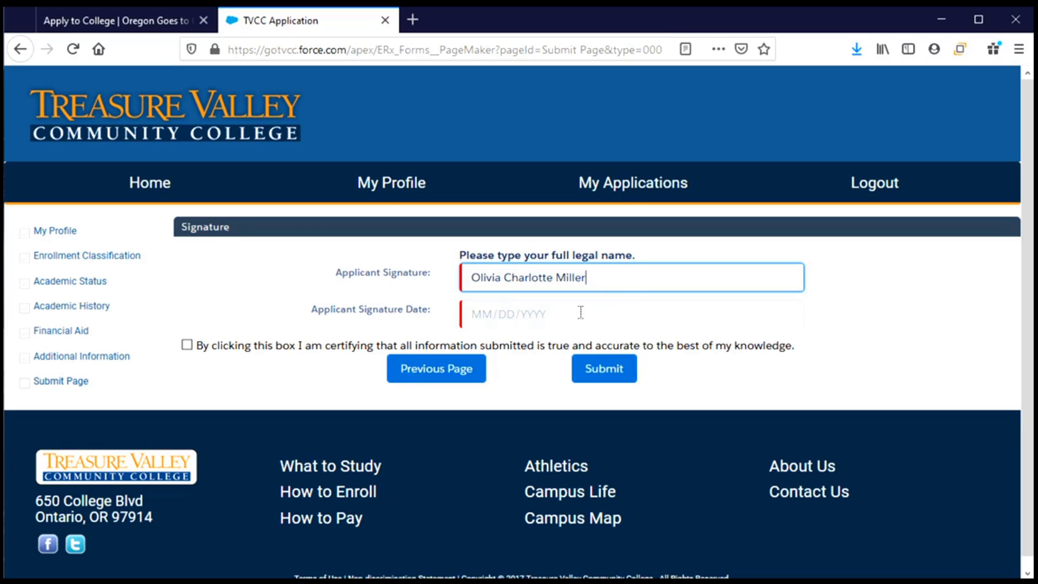
Step: In the signature date calendar, switch the year to 2020
click(497, 316)
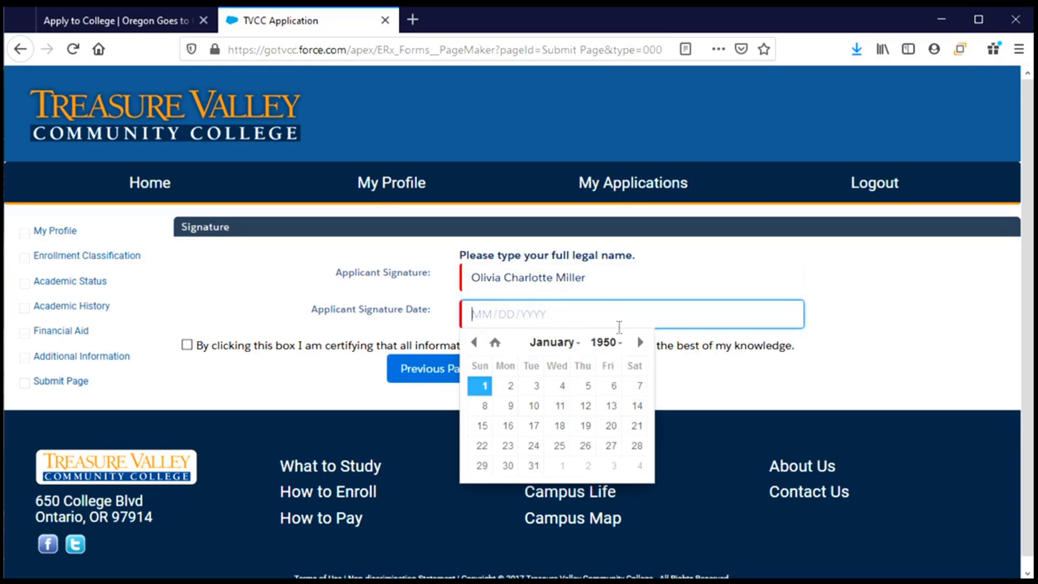
click(604, 342)
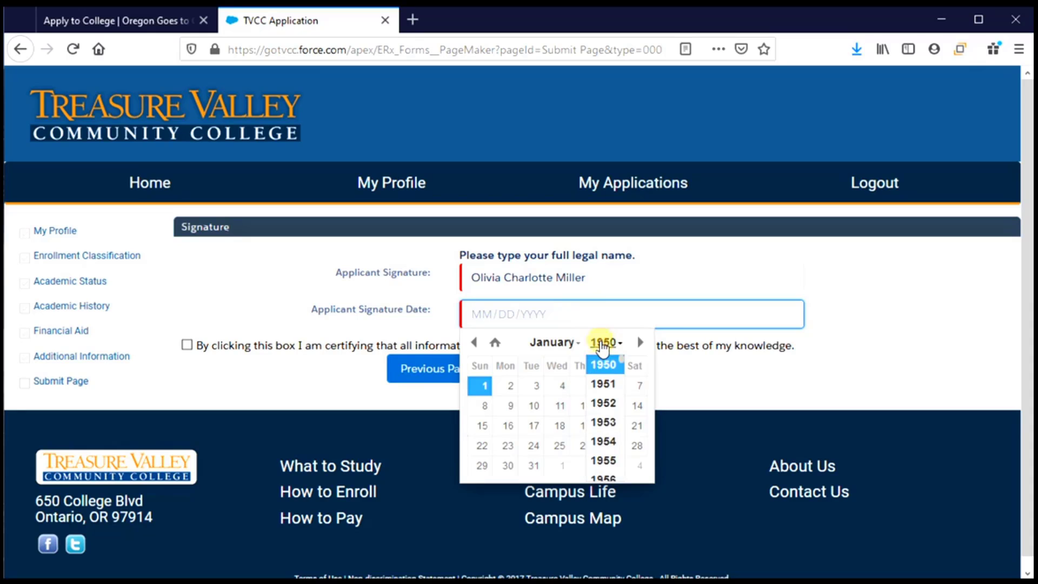
scroll(622, 427, down, 3)
scroll(616, 426, down, 5)
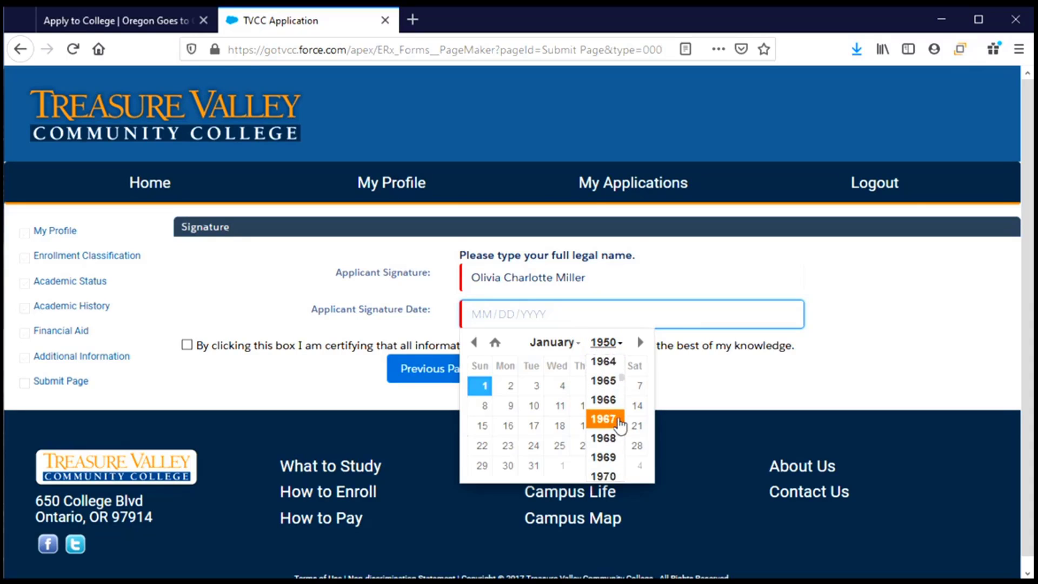
scroll(612, 425, down, 6)
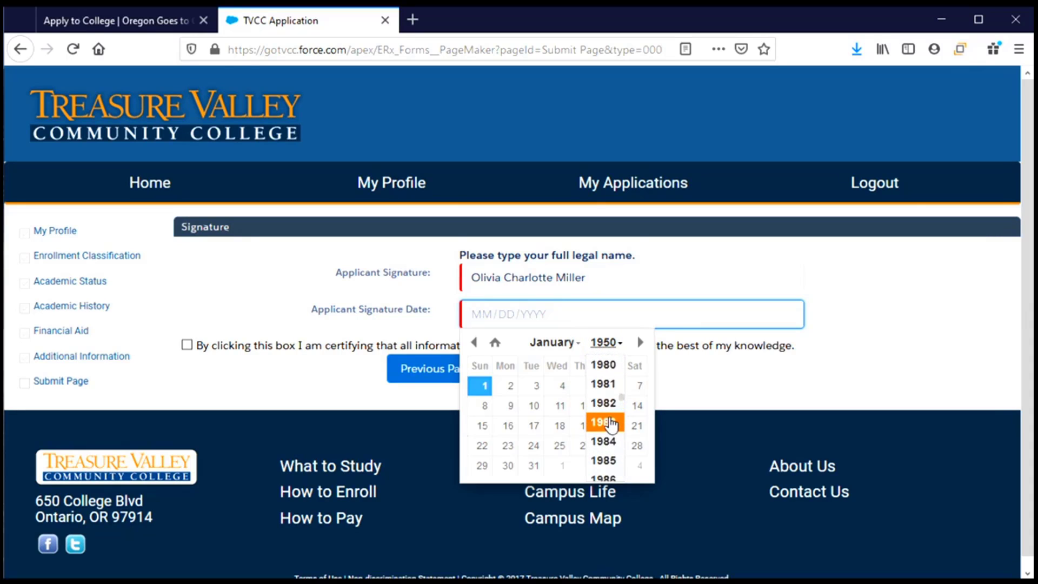
scroll(611, 419, down, 6)
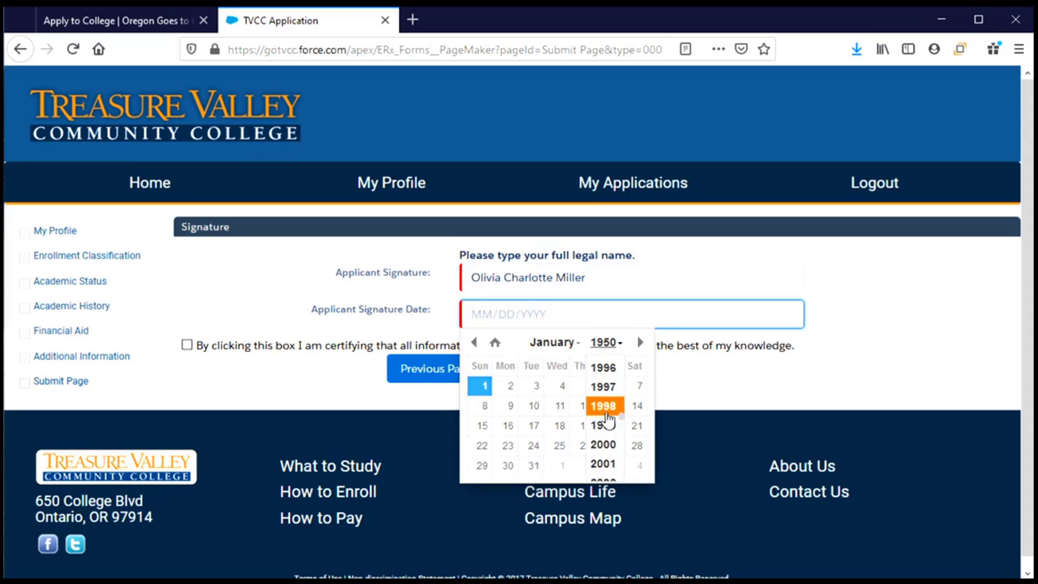
scroll(609, 419, down, 3)
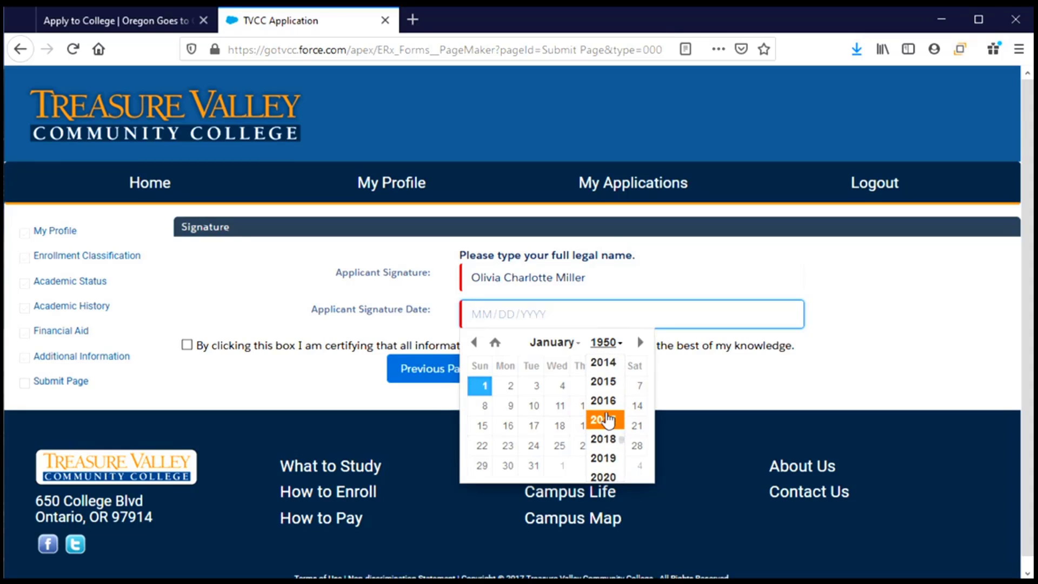
click(605, 435)
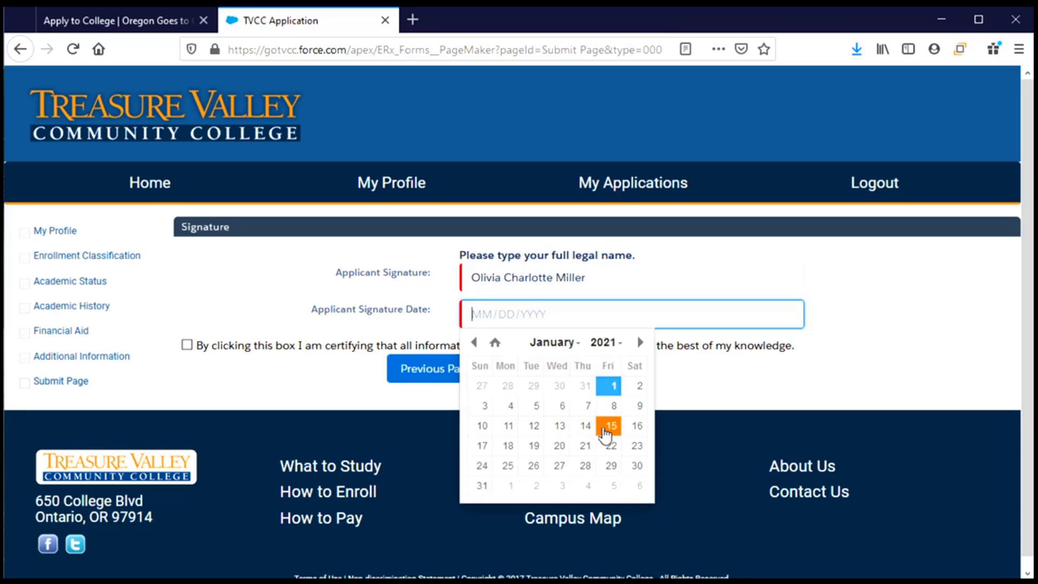
click(605, 342)
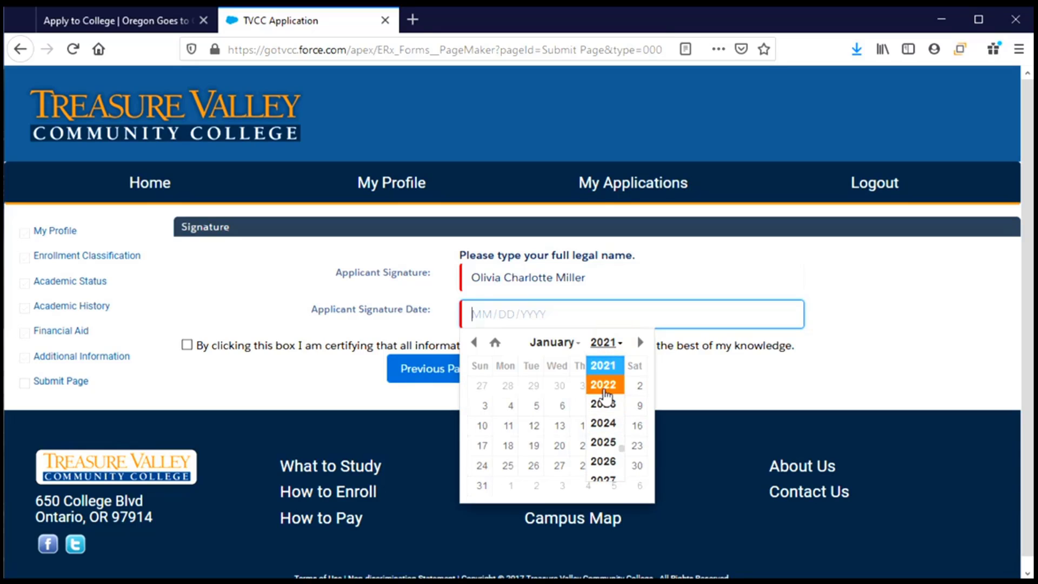
scroll(607, 390, up, 1)
click(605, 365)
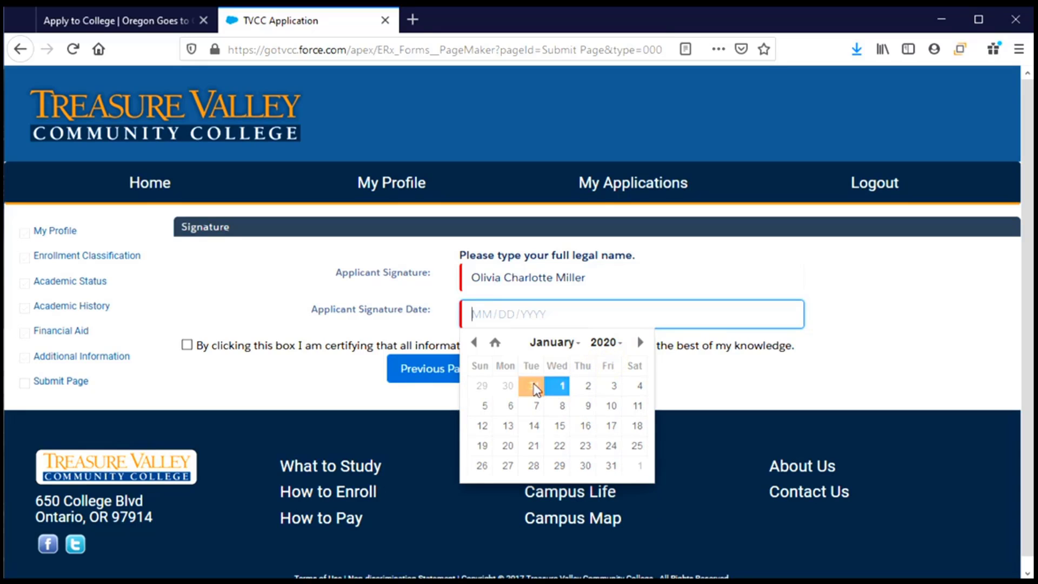
Step: Pick September 2, 2020 as the signature date and tick the certification checkbox
click(565, 345)
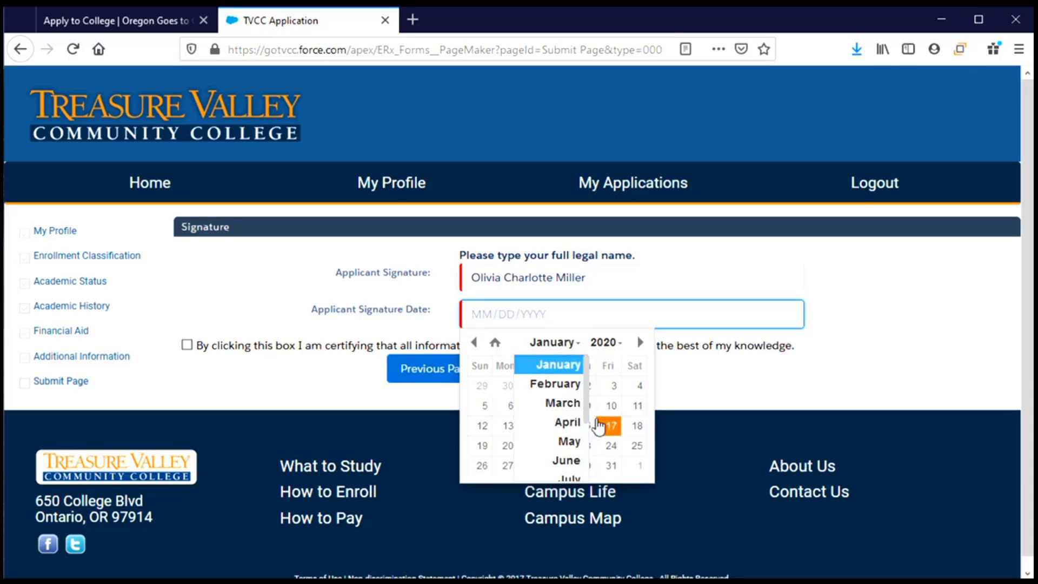
drag(586, 403, 587, 450)
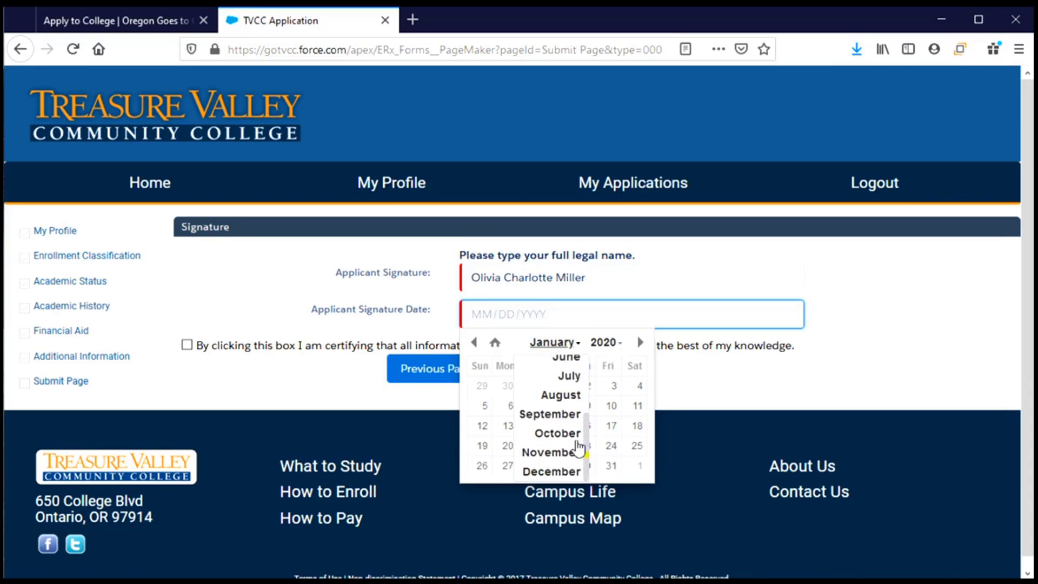
click(557, 414)
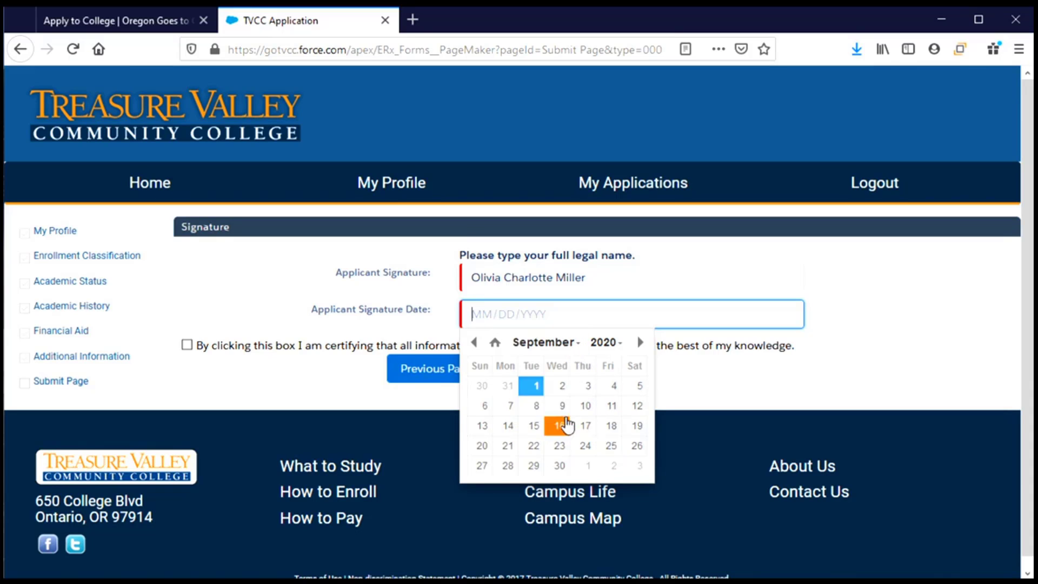
click(562, 386)
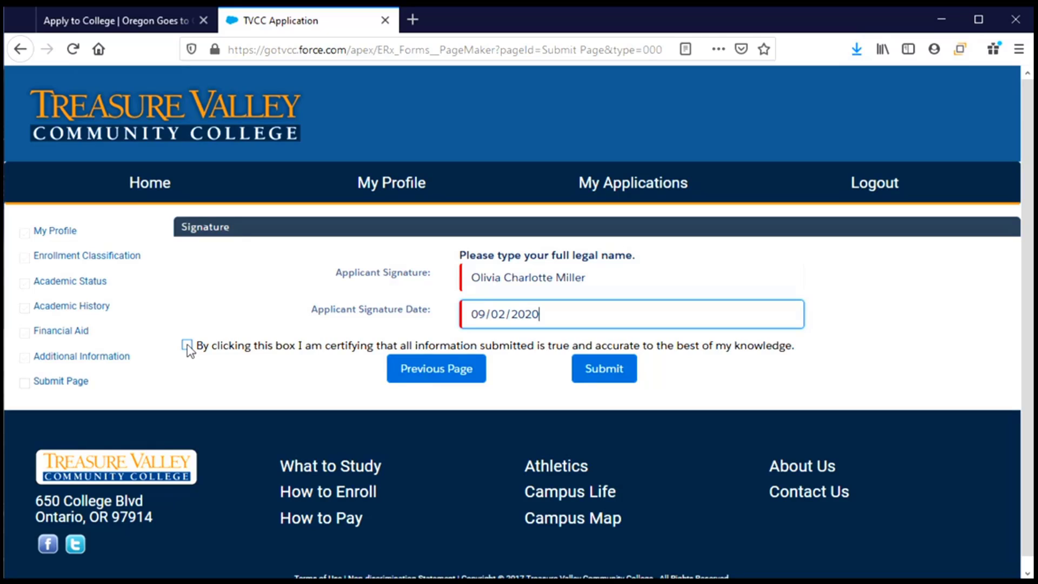
click(187, 346)
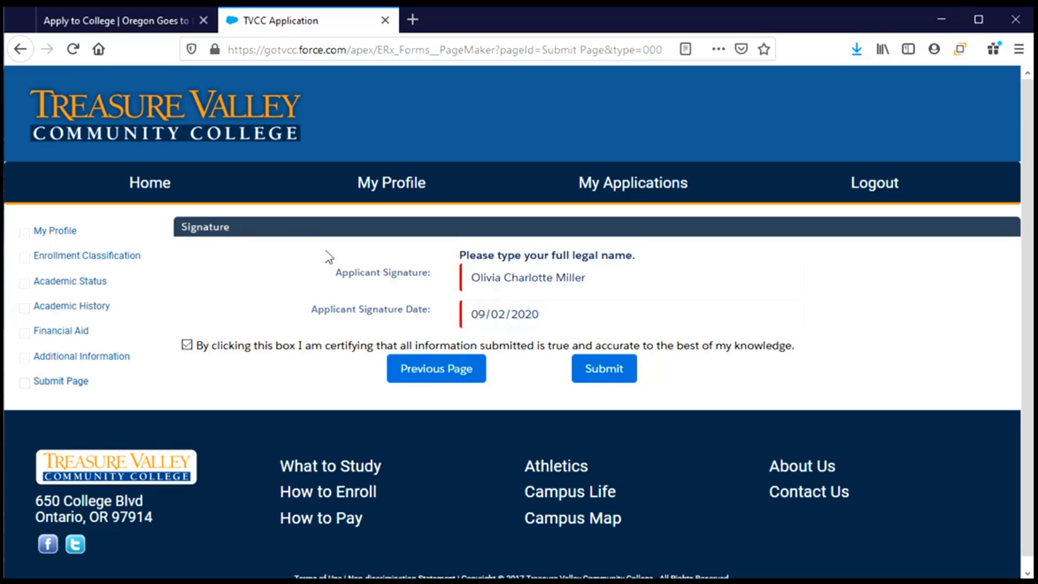